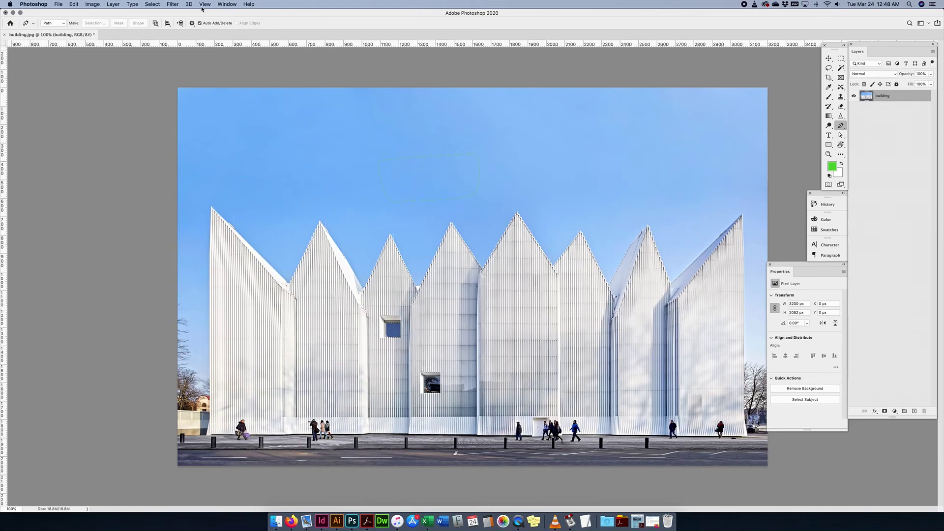
Show the Paths panel, widen it and move it off the photo to the empty area beside it
click(227, 5)
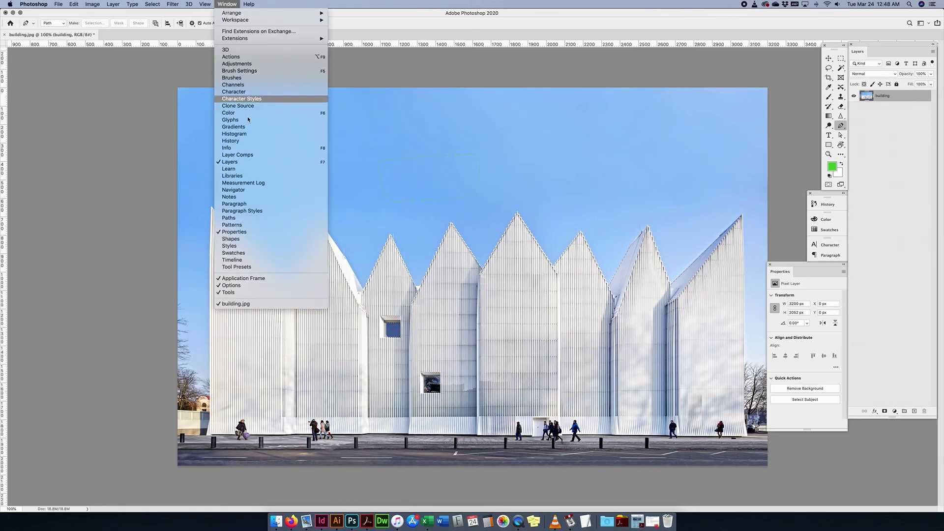
click(229, 218)
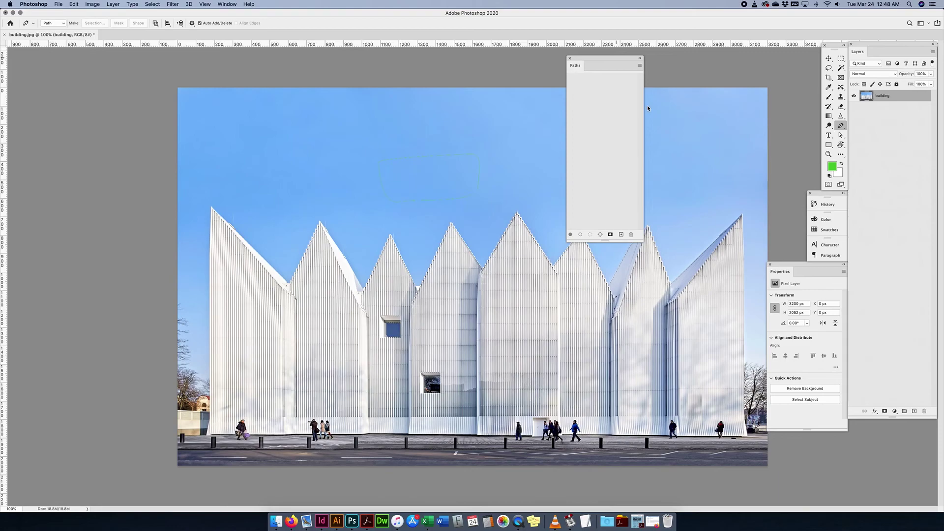
drag(567, 129, 517, 127)
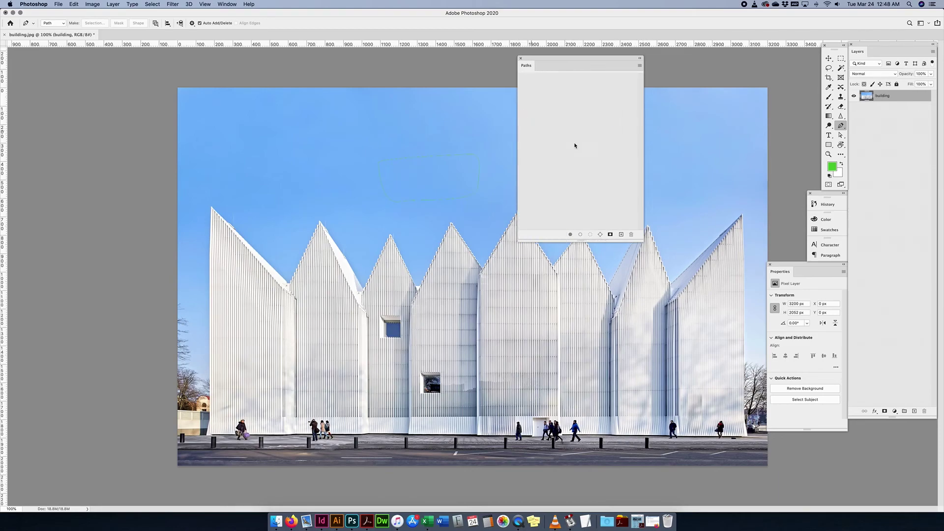
drag(599, 61, 145, 75)
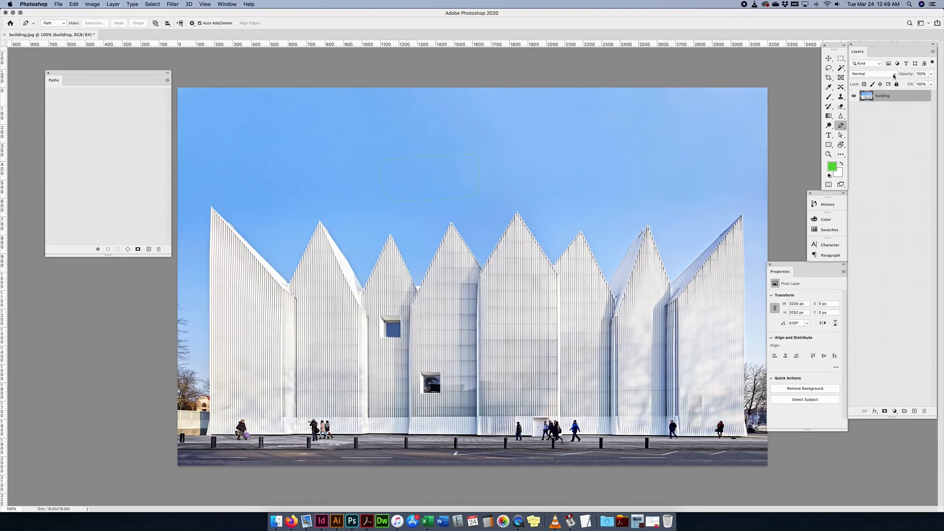
Draw a black rectangle shape about 660 × 420 px in the sky and delete its layer
click(830, 145)
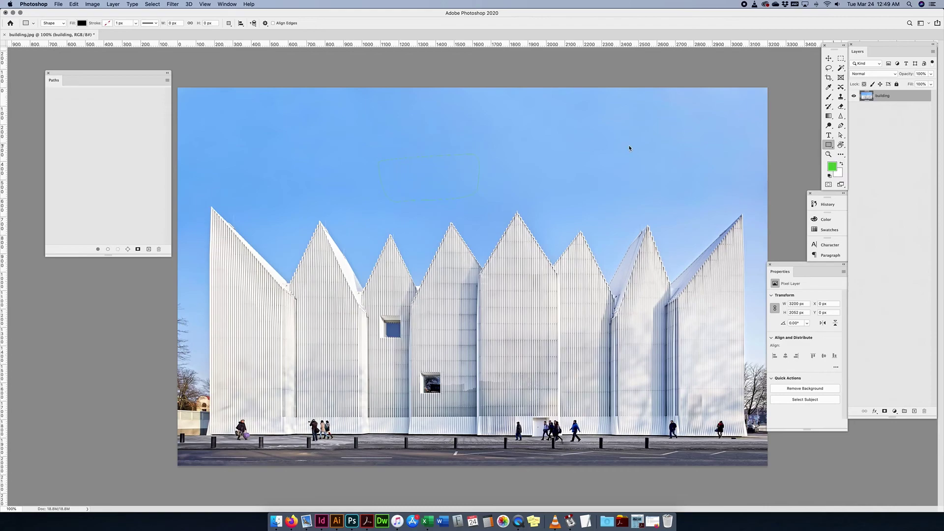
drag(437, 115, 558, 192)
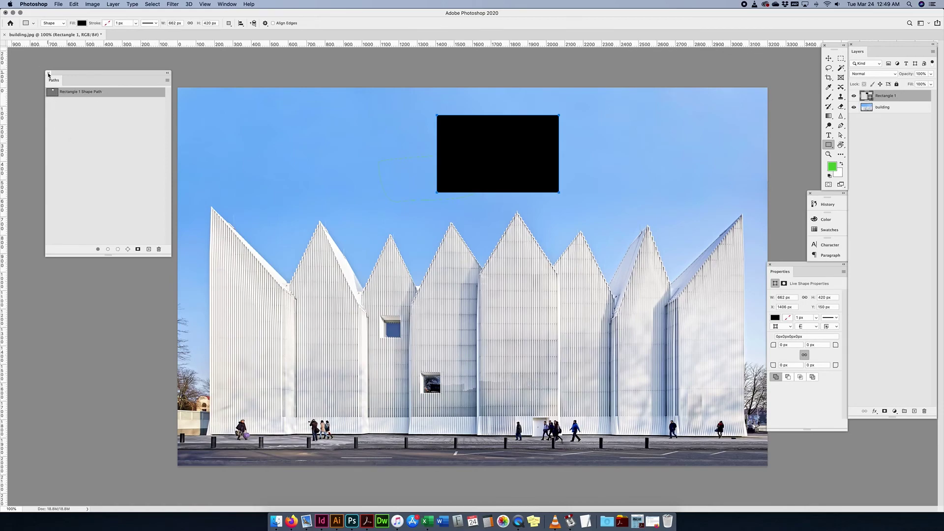
drag(892, 97, 925, 411)
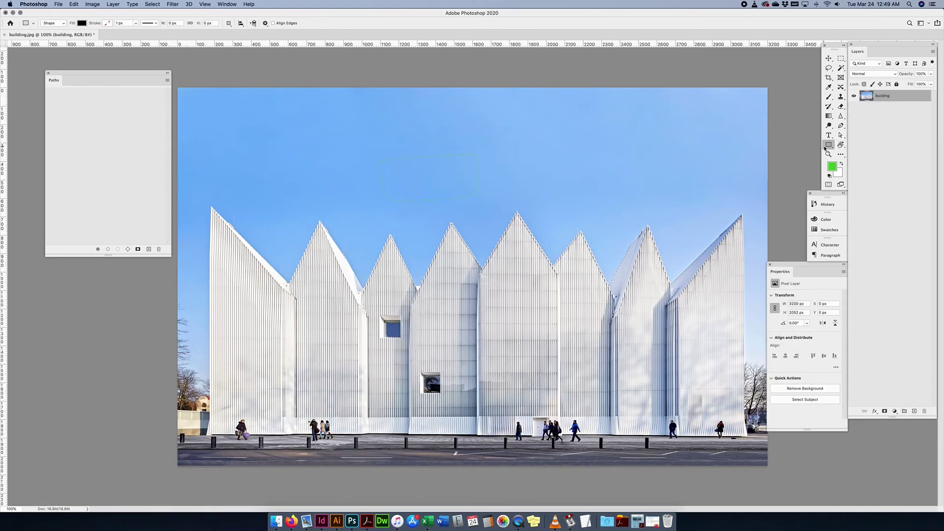
click(841, 126)
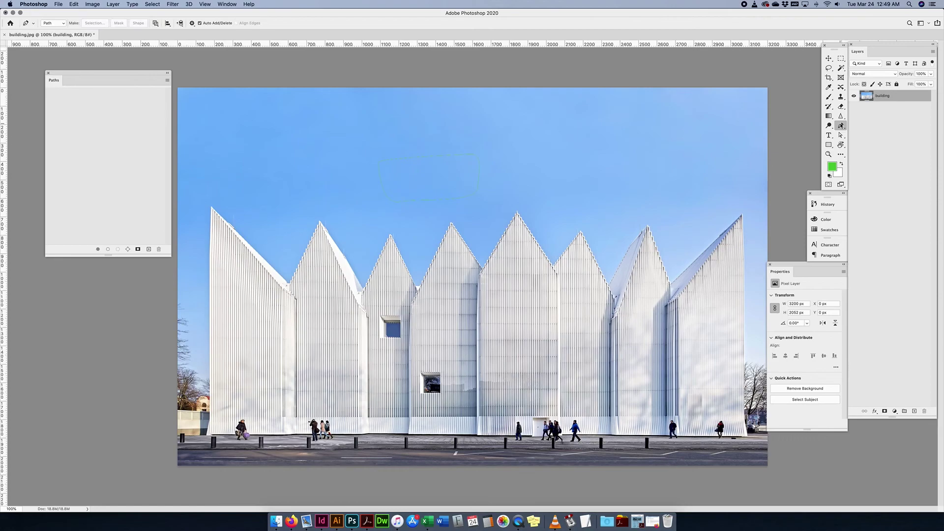
right_click(842, 127)
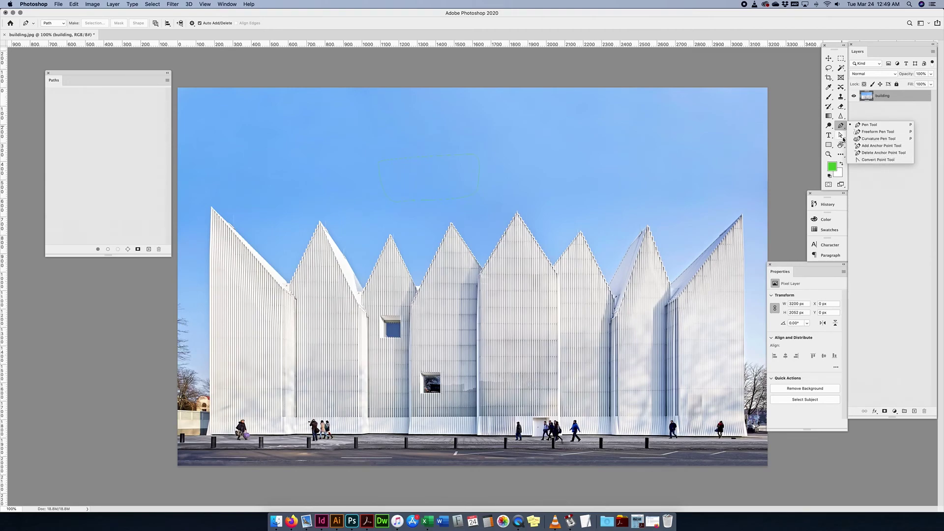
click(841, 136)
right_click(841, 140)
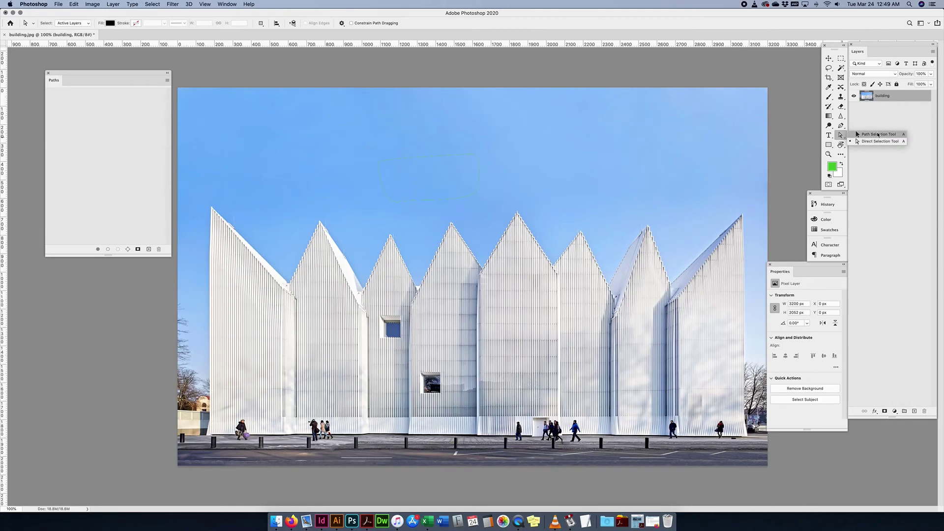
click(839, 139)
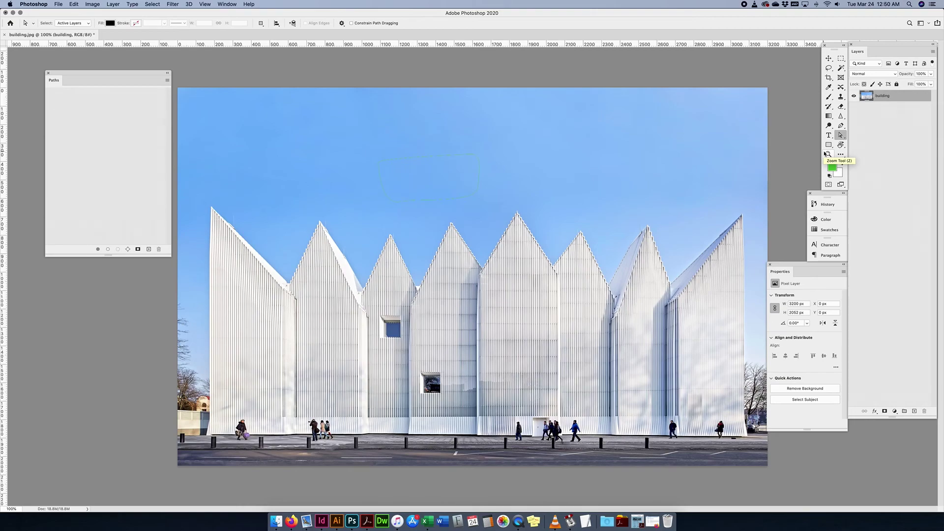
Set the Pen tool to Shape mode and draw a closed four-point shape about 690 × 413 px in the sky
click(841, 126)
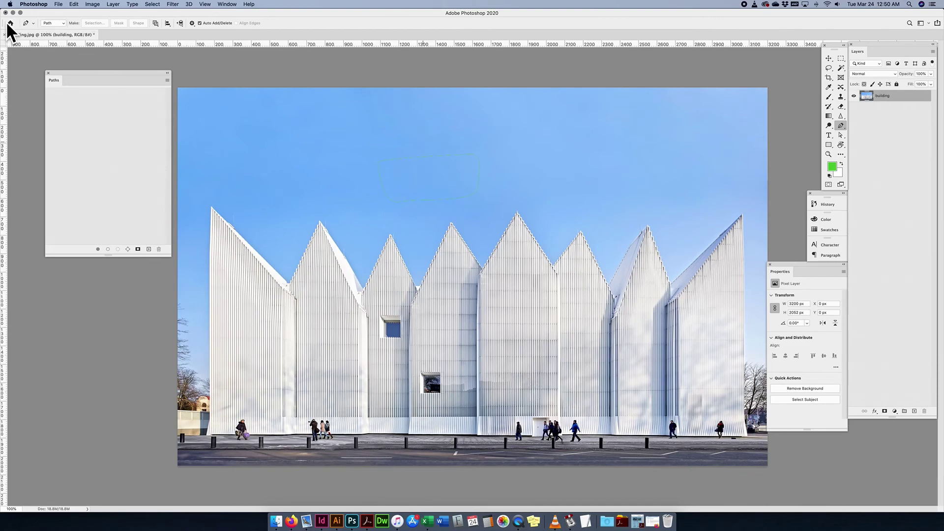
click(61, 23)
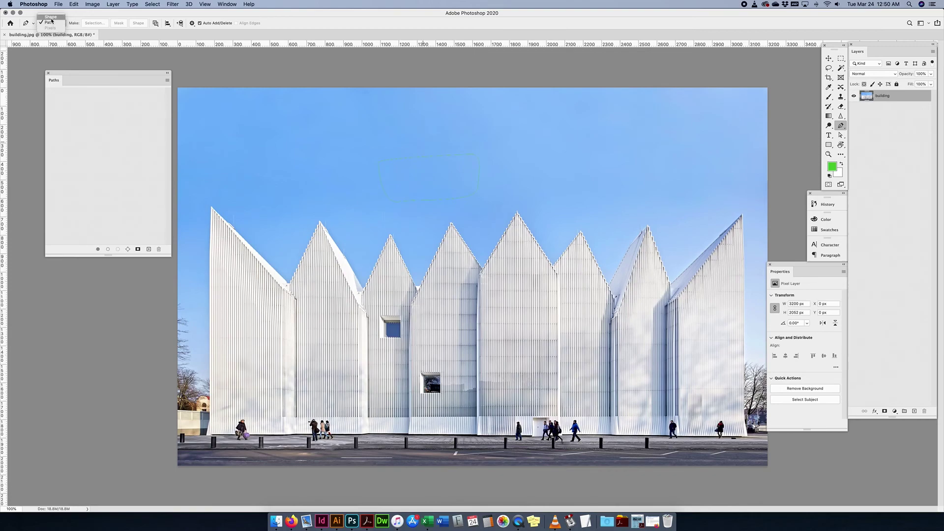
click(52, 17)
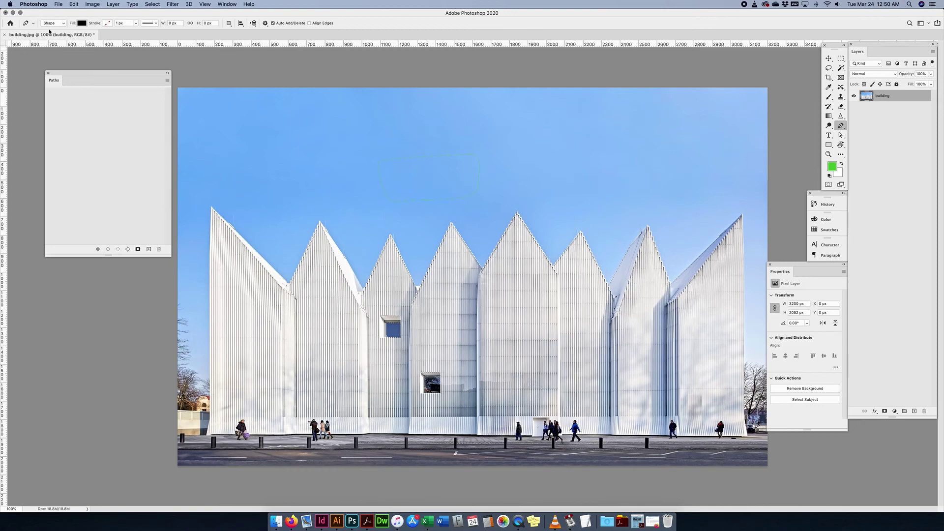
click(309, 126)
click(277, 195)
click(398, 199)
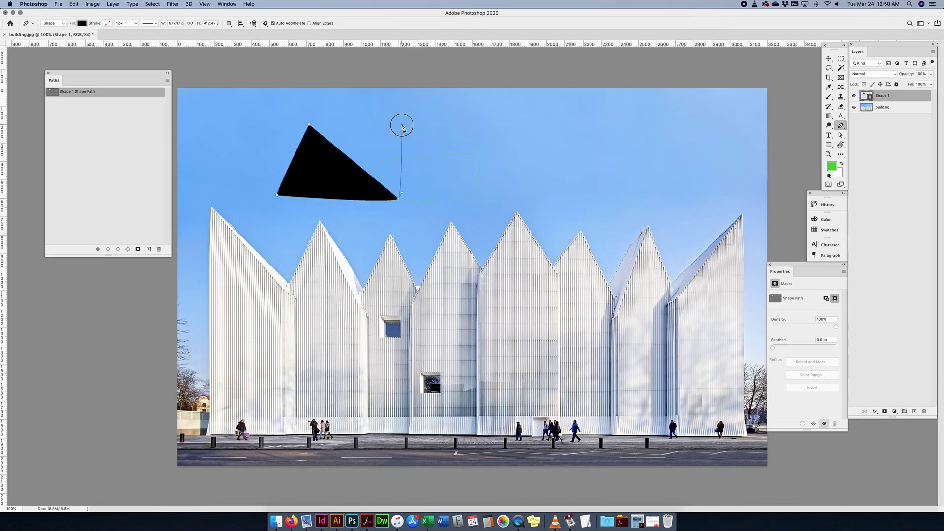
click(403, 125)
click(309, 127)
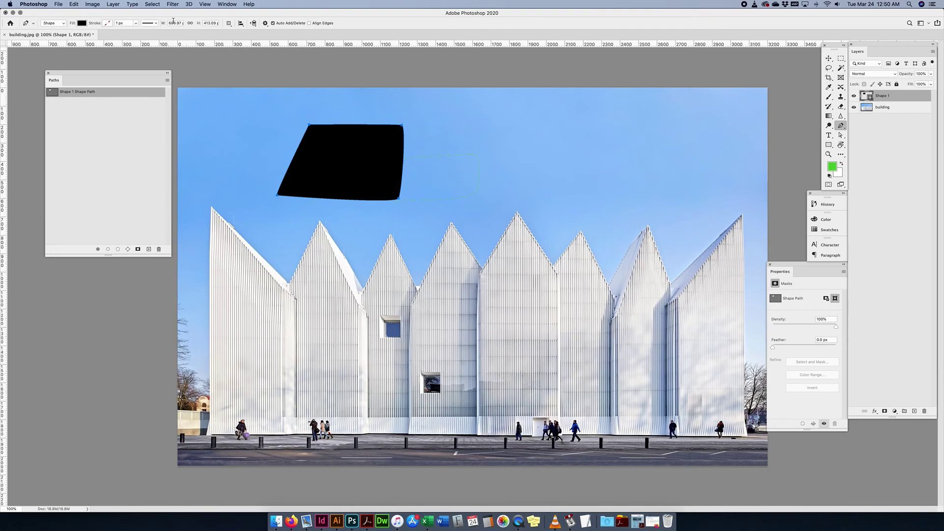
Change the four-point shape's fill to red and give it a black stroke of 2 px
click(82, 24)
click(95, 62)
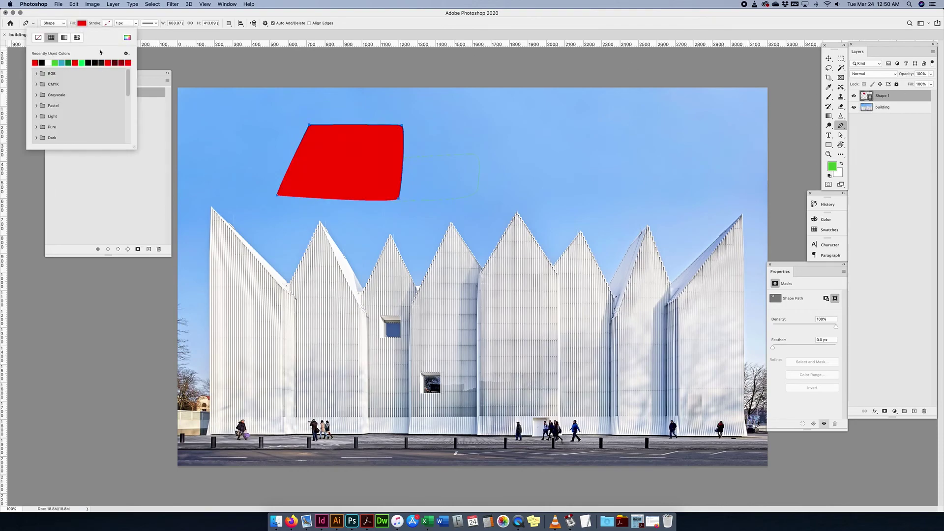
click(108, 23)
click(120, 63)
click(121, 23)
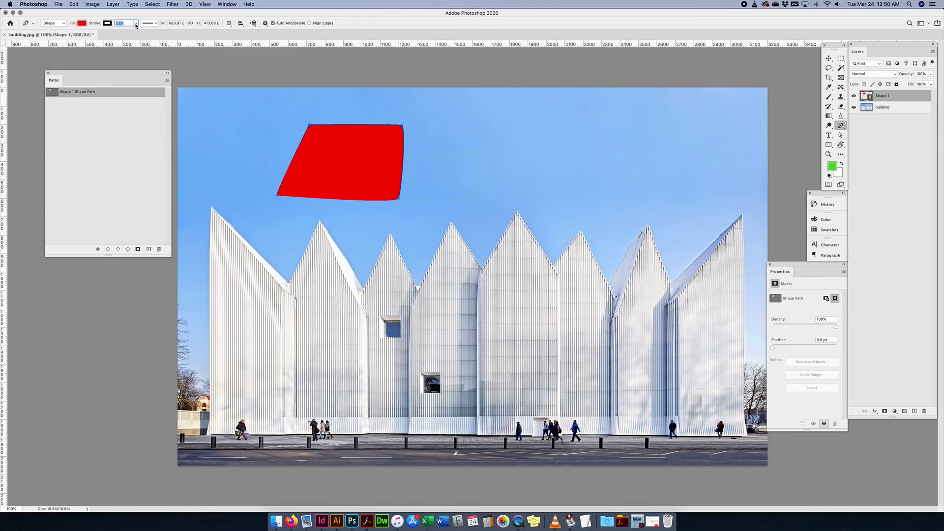
key(Return)
Move the red shape up and to the right, and pull its lower-right anchor point outward with the Direct Selection tool
key(shift+a)
click(54, 92)
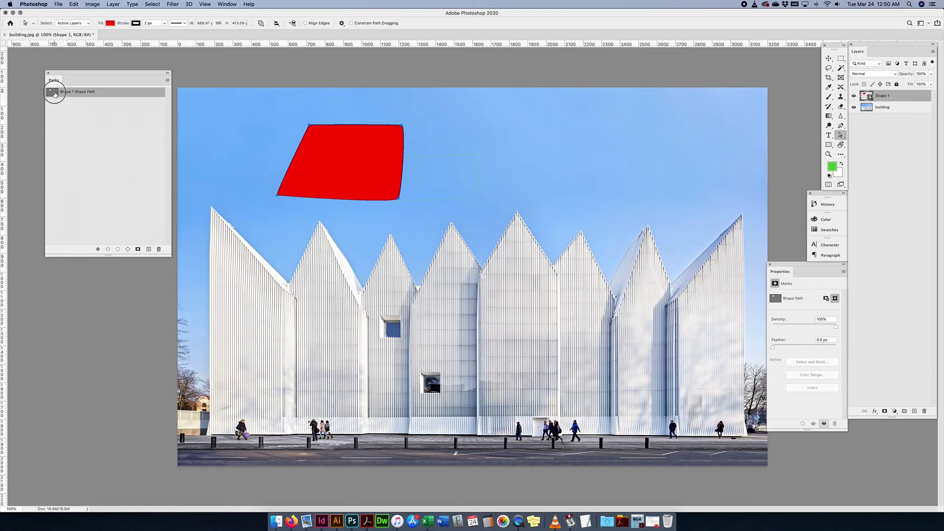
drag(403, 128, 431, 114)
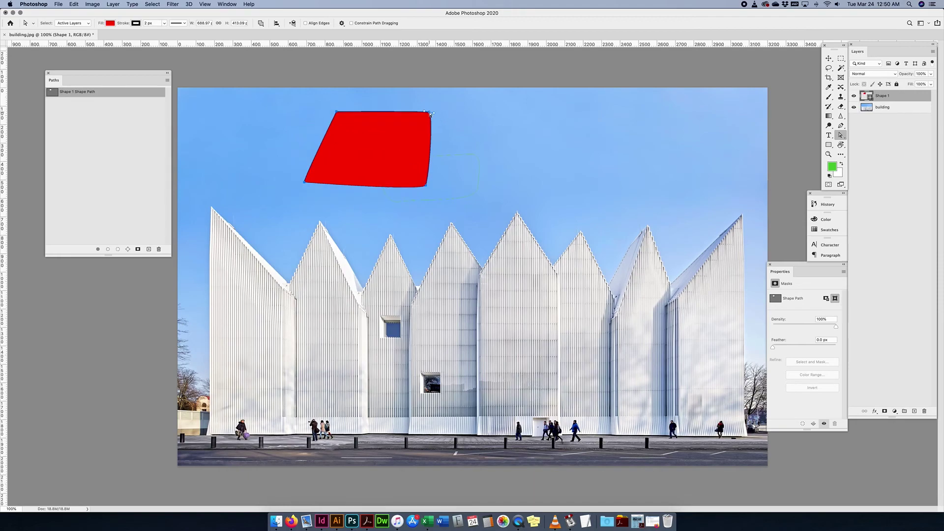
drag(427, 186, 451, 209)
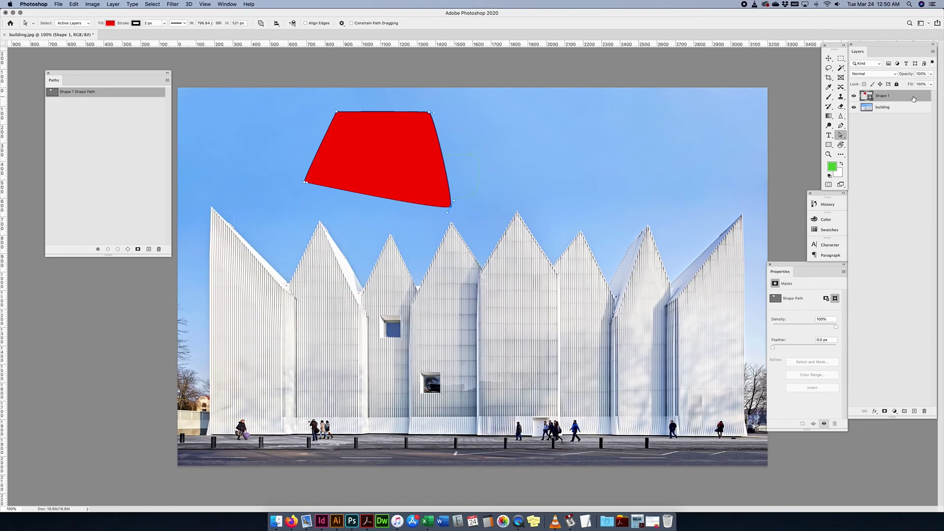
Set the Pen tool to Path mode and draw a closed four-point path about 653 × 448 px in the sky right of the red shape
click(828, 59)
click(840, 125)
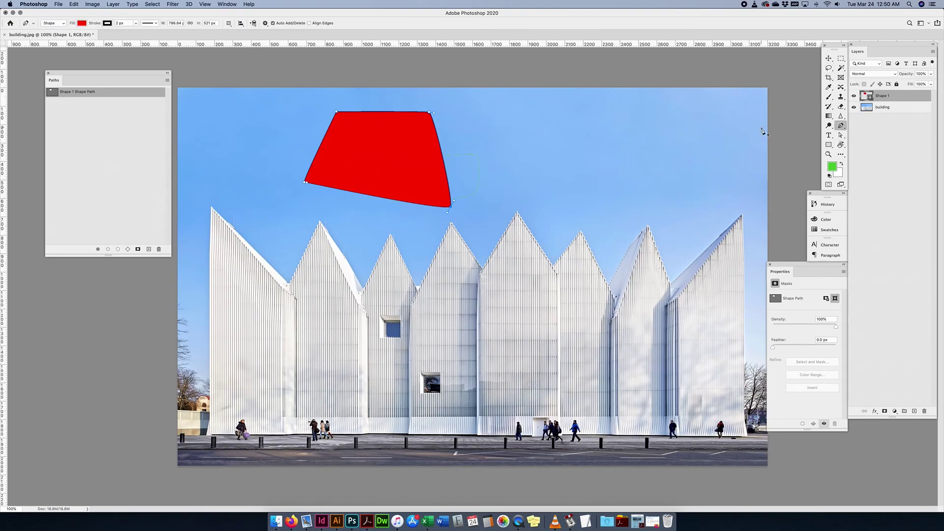
click(55, 24)
click(52, 31)
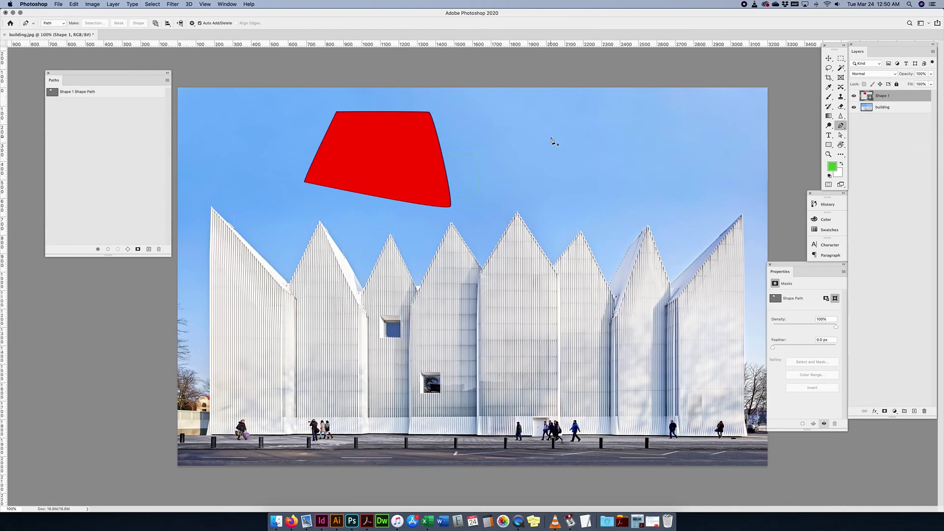
click(567, 128)
click(536, 200)
click(648, 210)
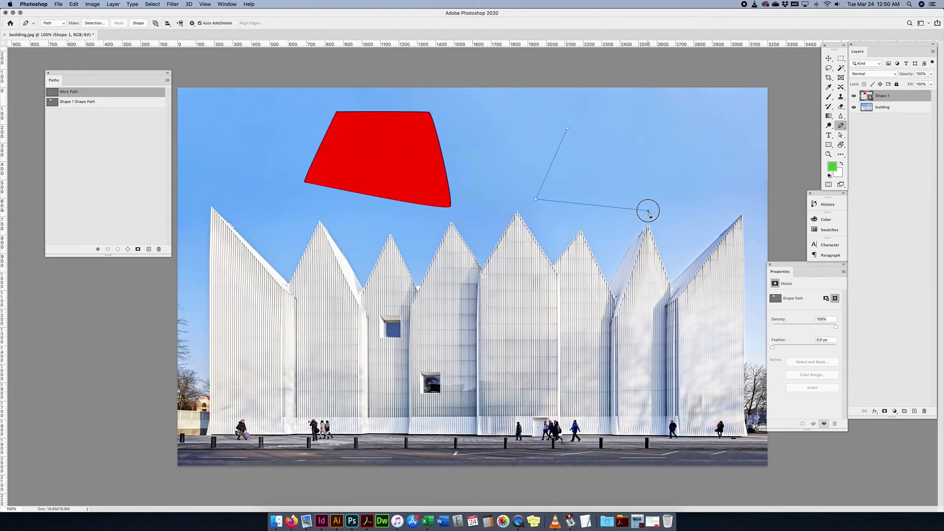
click(656, 159)
click(567, 128)
click(646, 156)
Select the building layer and move the work path's upper-right anchor point farther up and to the right
click(907, 111)
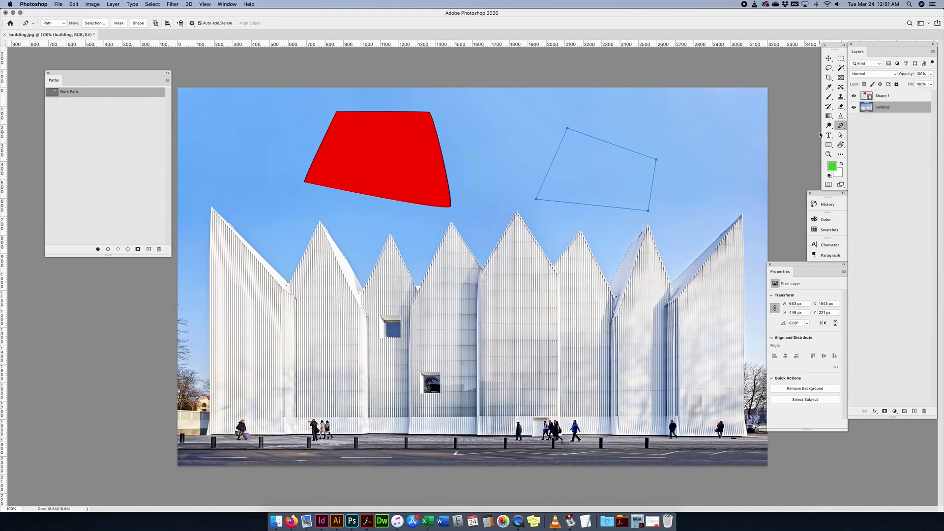
click(841, 139)
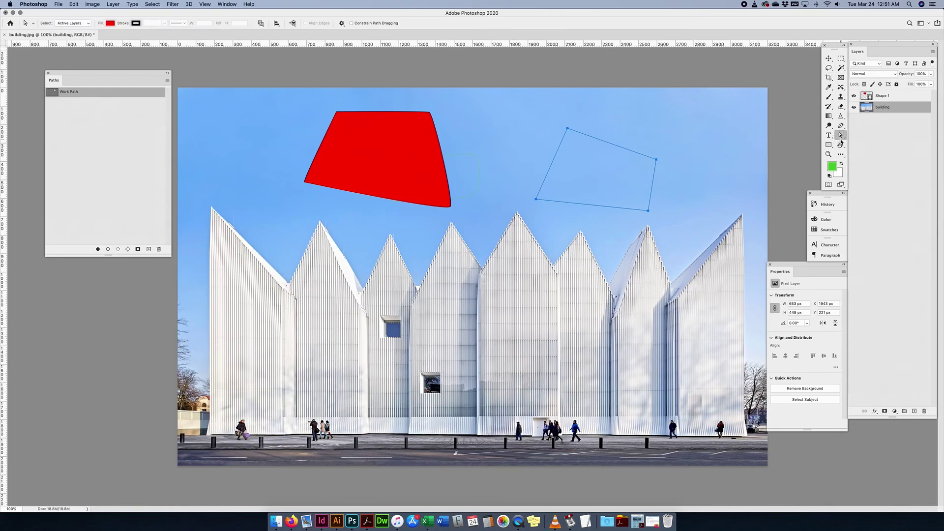
drag(656, 160, 692, 118)
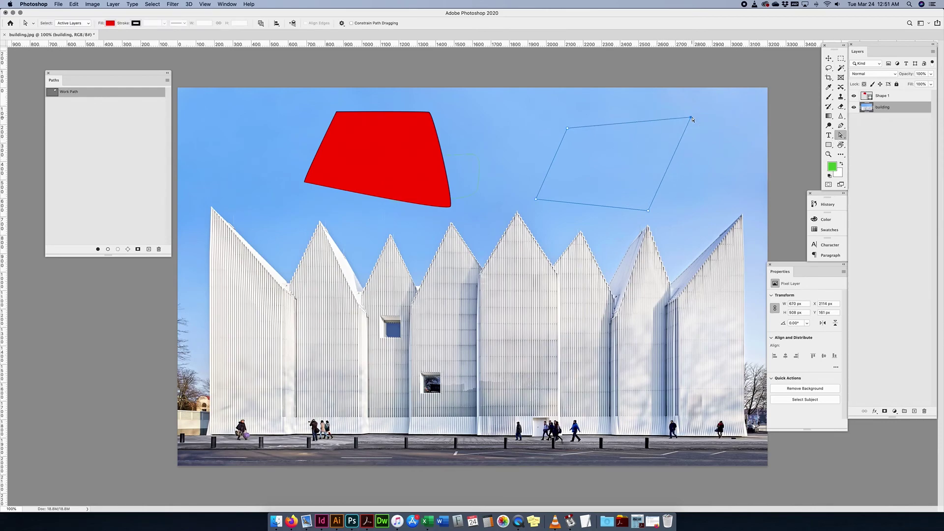
Add an anchor point midway along the work path's upper edge and pull it down to curve that edge
click(841, 126)
click(627, 123)
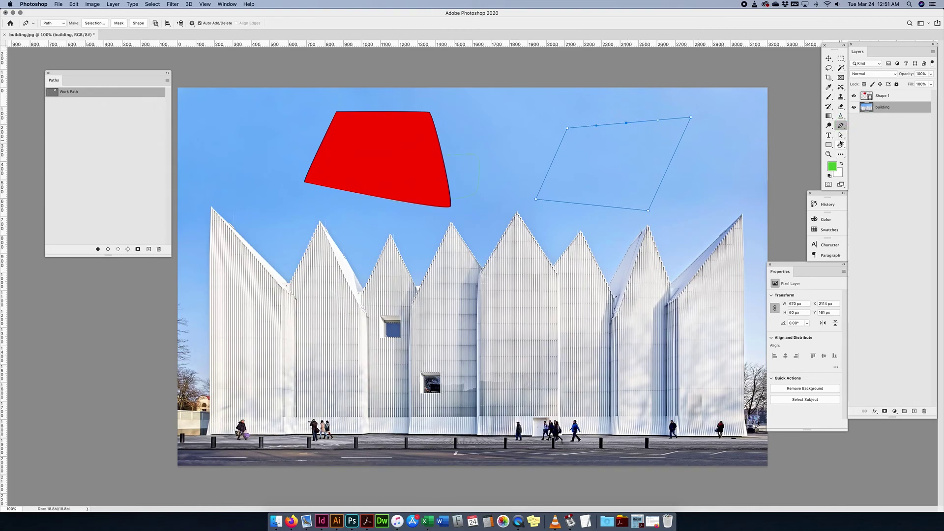
key(a)
drag(625, 122, 626, 141)
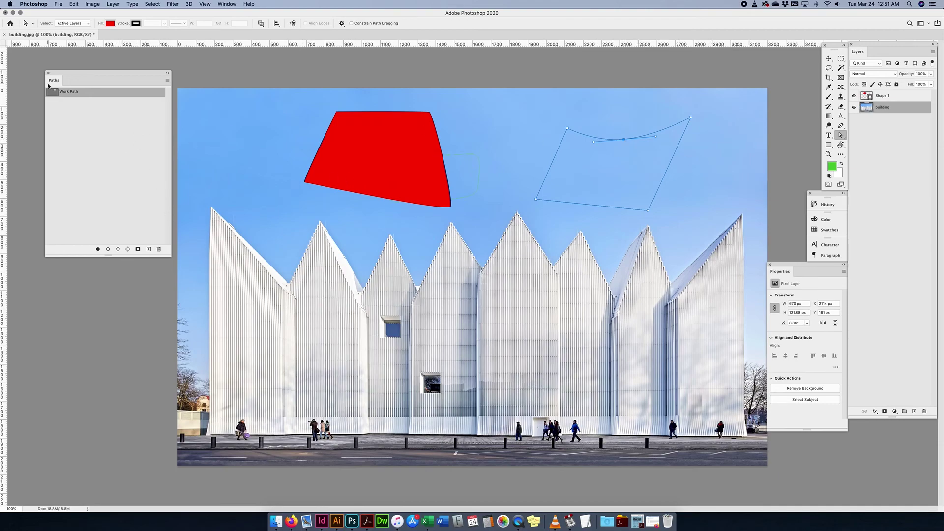
Move the Paths panel closer to the drawing and fill the work path with the green foreground color on the building layer
drag(92, 86, 252, 92)
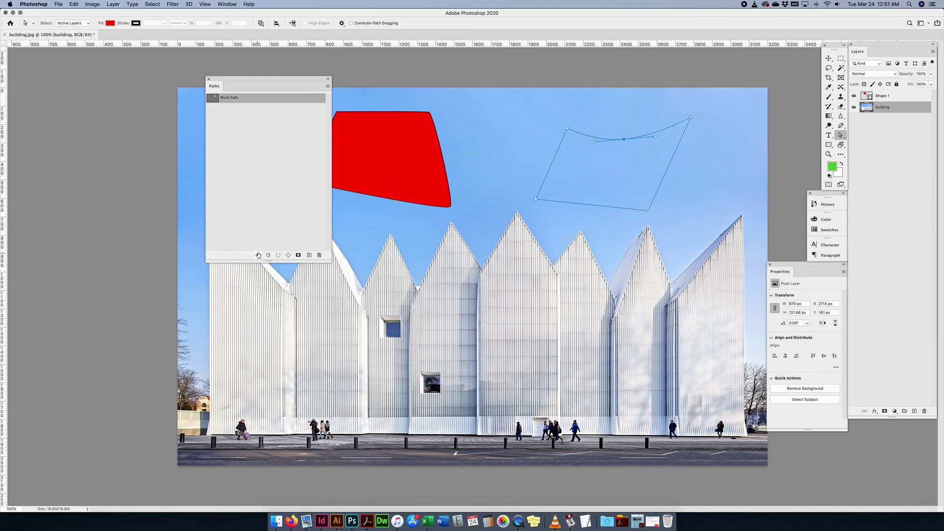
click(258, 255)
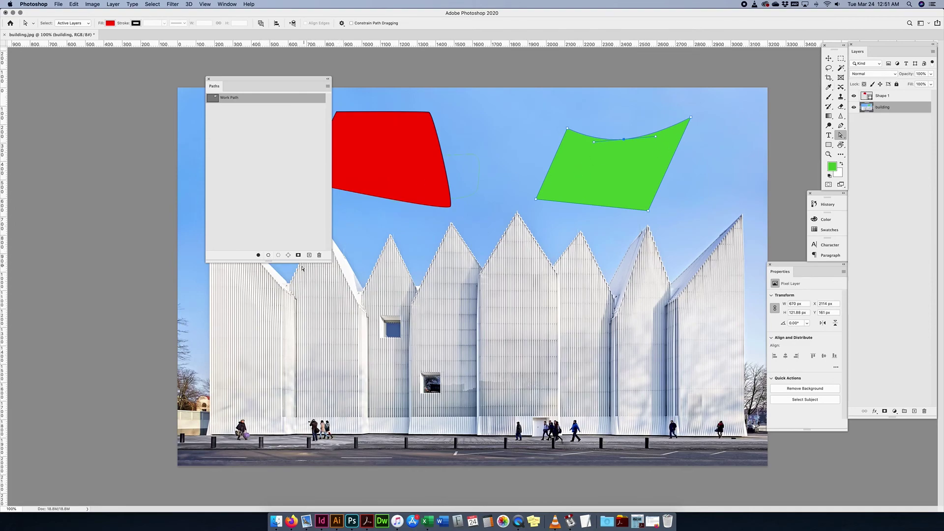
Choose the Brush tool and set its size to 30 px
click(829, 97)
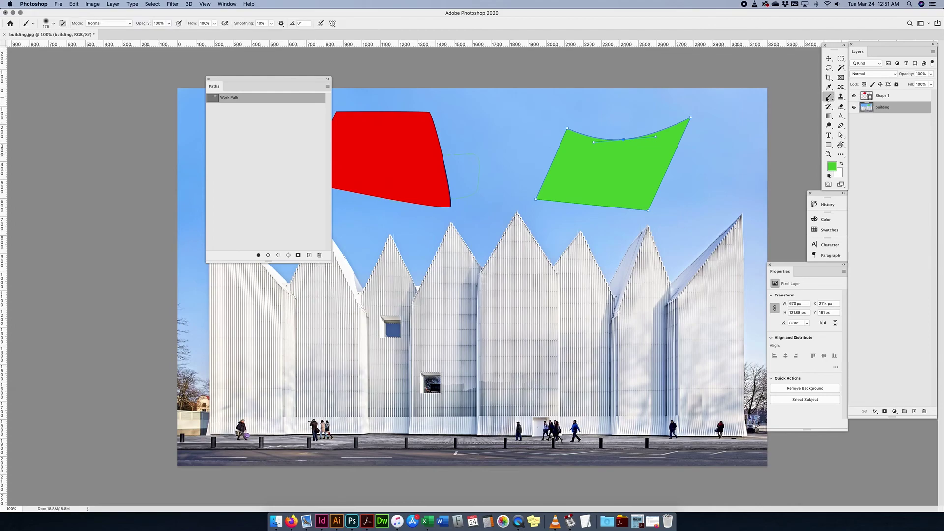
click(52, 23)
drag(73, 47, 48, 46)
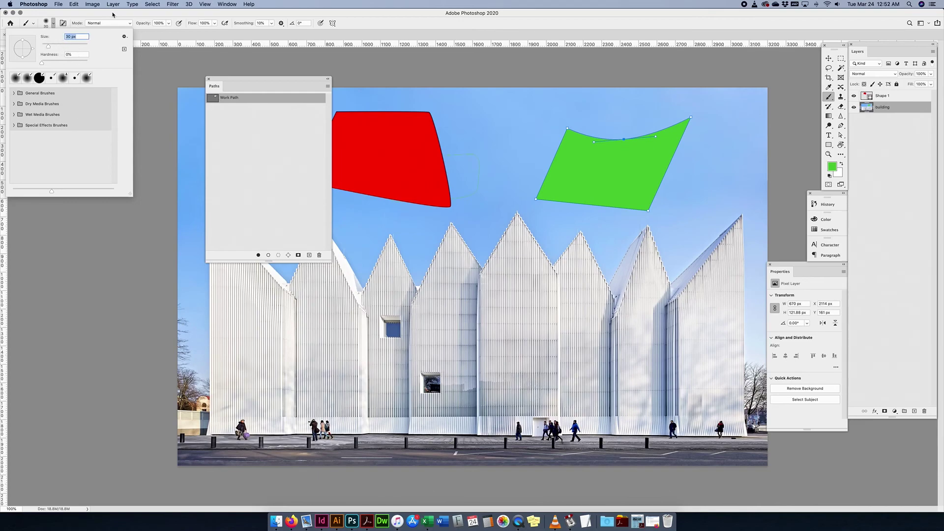
Set the foreground color to the orange-brown bd6404
click(832, 167)
drag(634, 295, 634, 315)
click(605, 286)
click(622, 256)
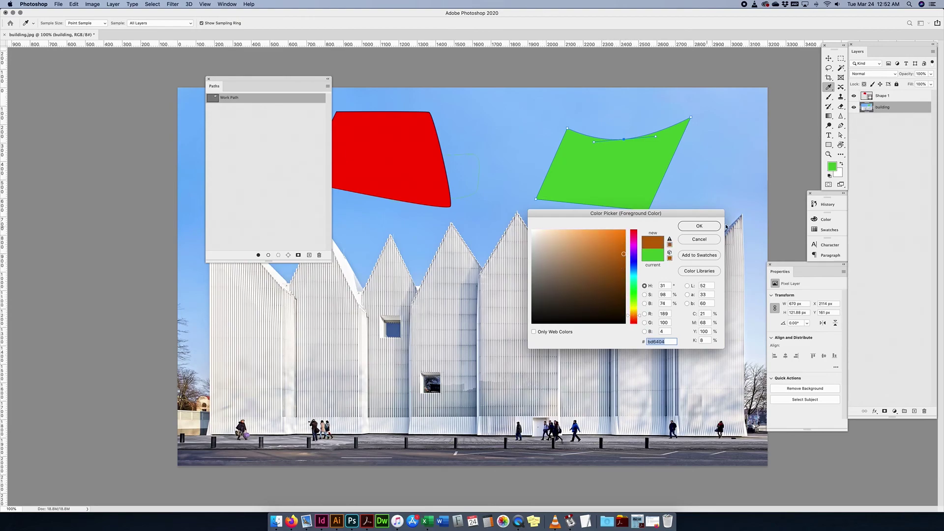
click(708, 226)
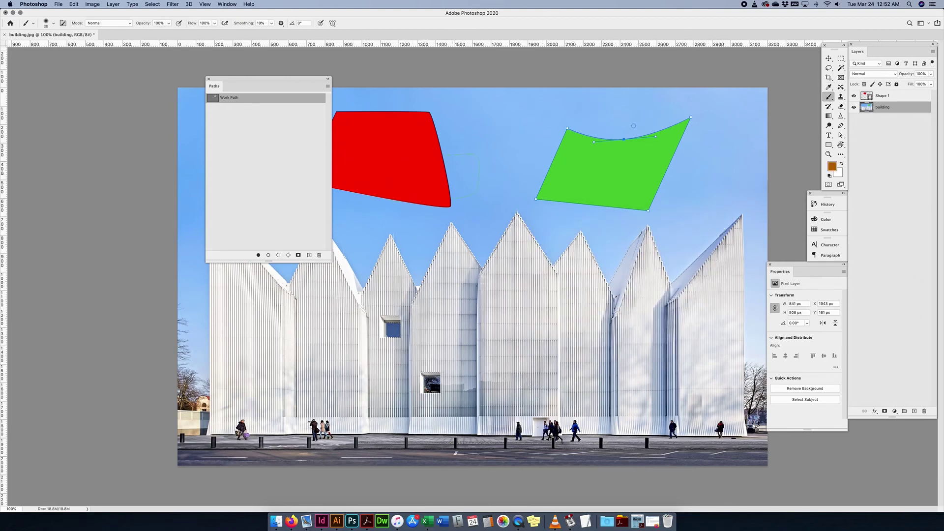
Stroke the work path with the orange-brown brush, and undo both the stroke and the green fill
click(268, 254)
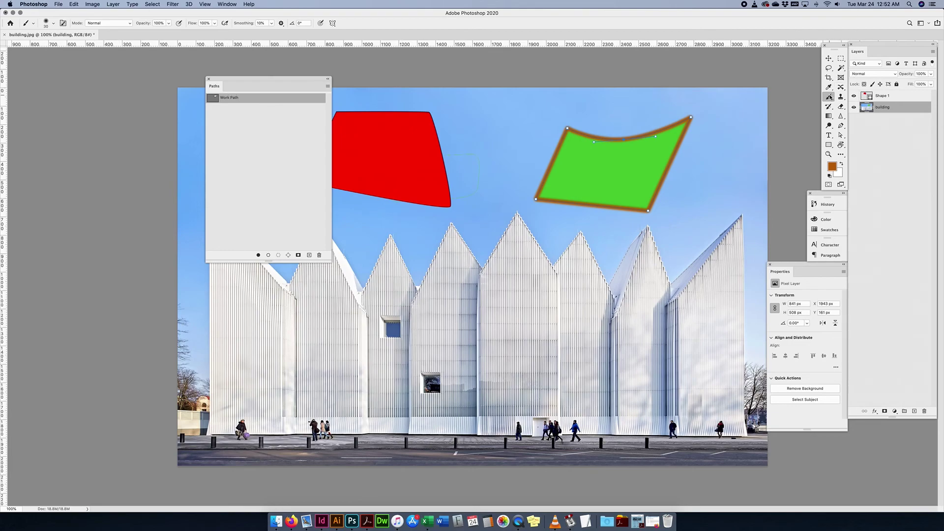
key(super+z)
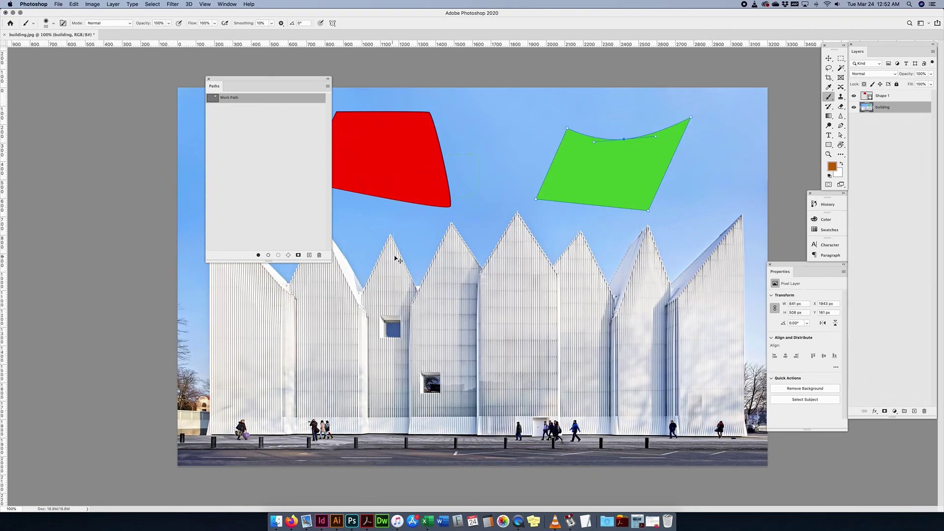
key(super+z)
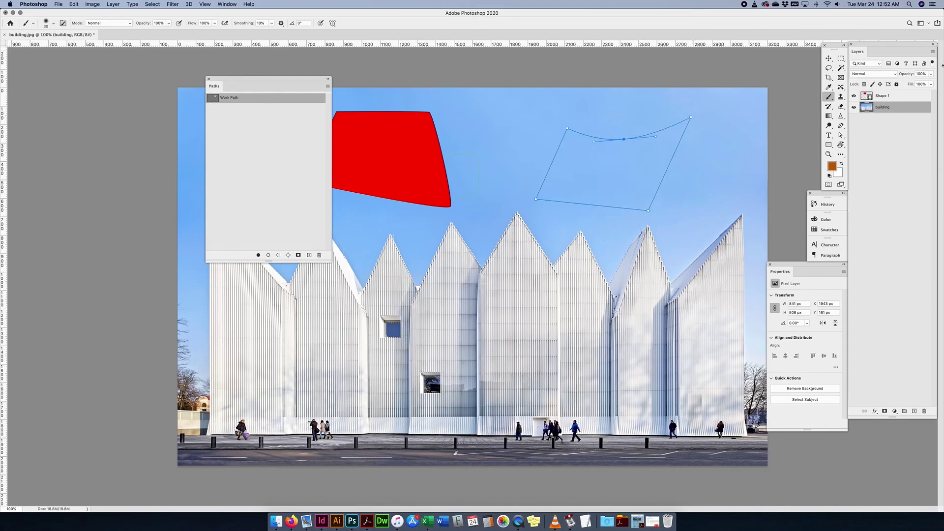
Save the work path under the name triangle
double_click(232, 98)
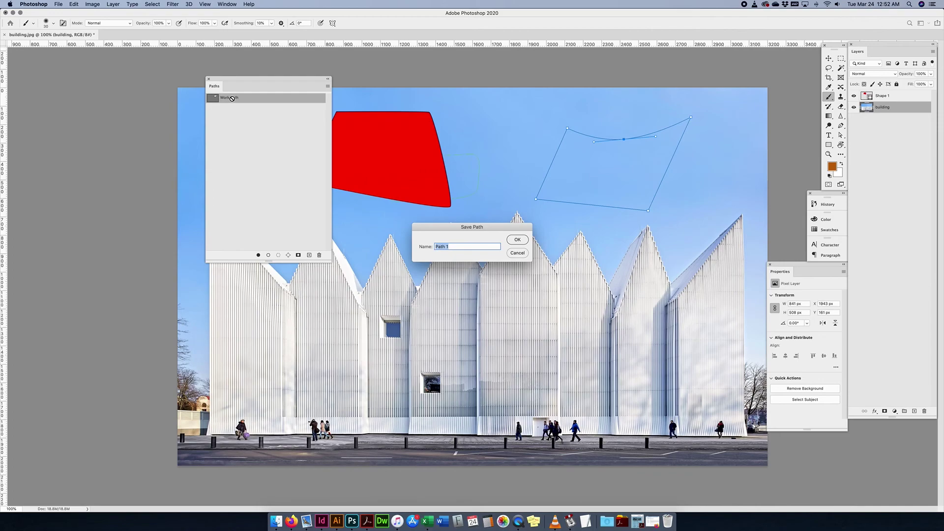
text(triangle)
click(521, 242)
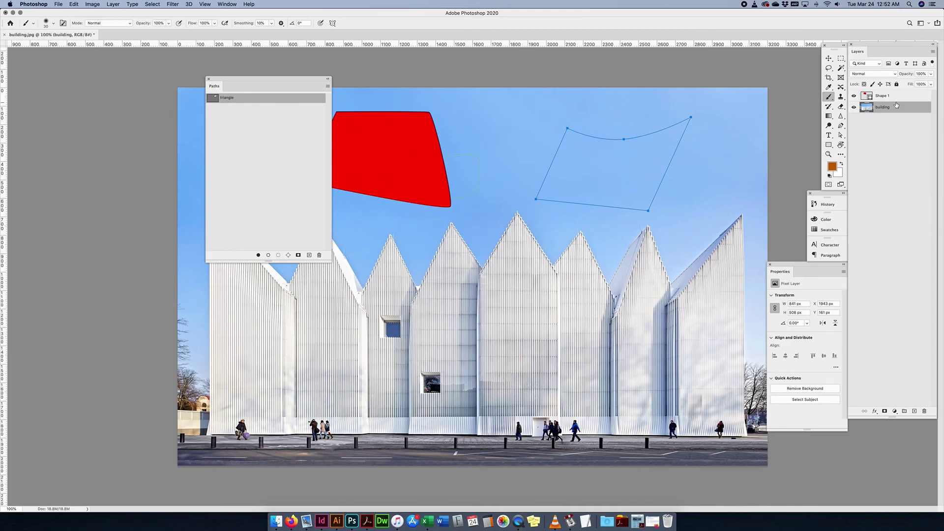
Try masking the building layer with a selection made from the triangle path, and undo the mask and deselect
click(841, 126)
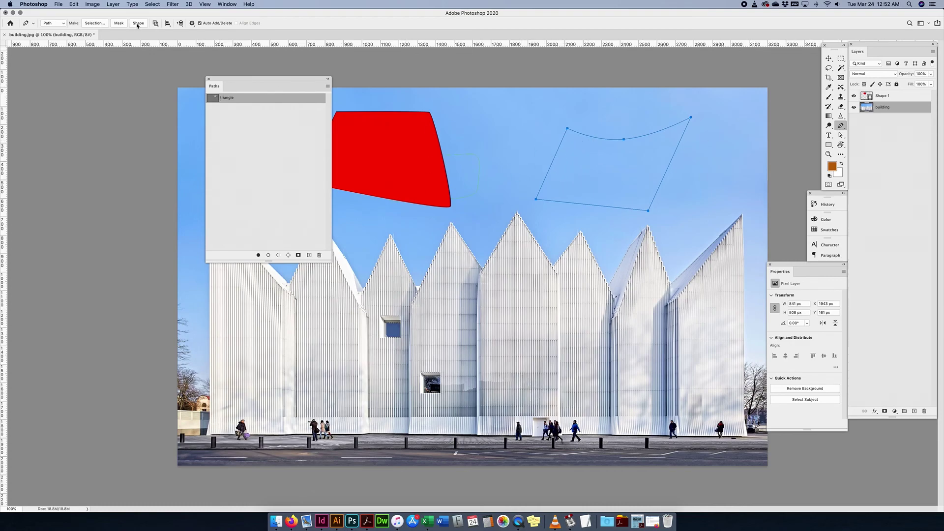
click(93, 24)
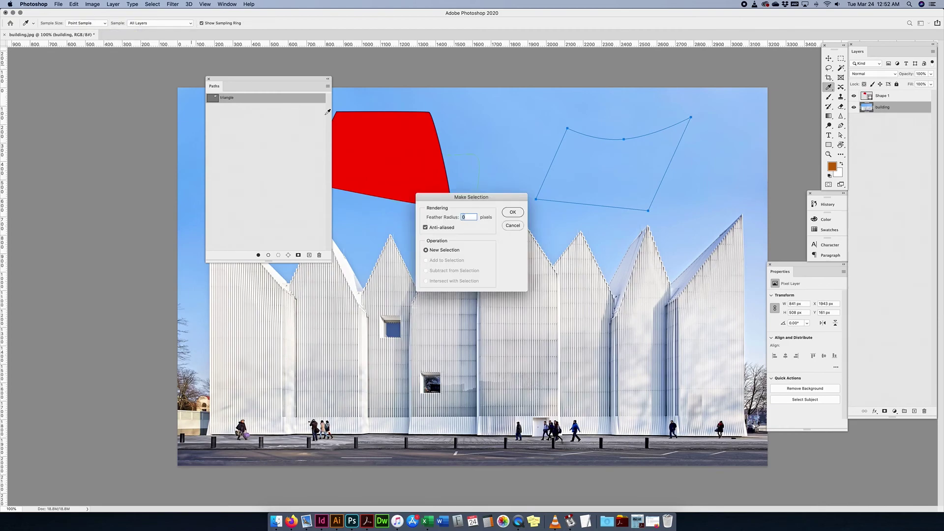
click(510, 212)
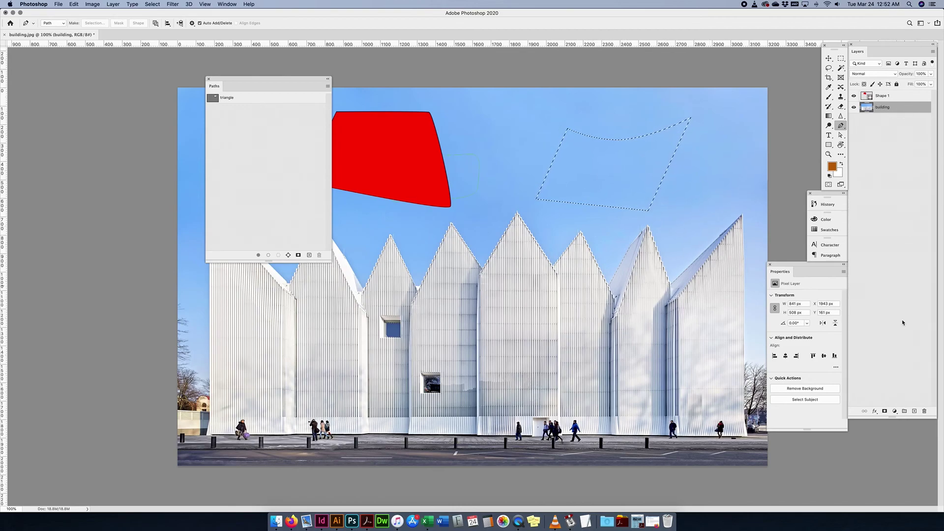
click(885, 411)
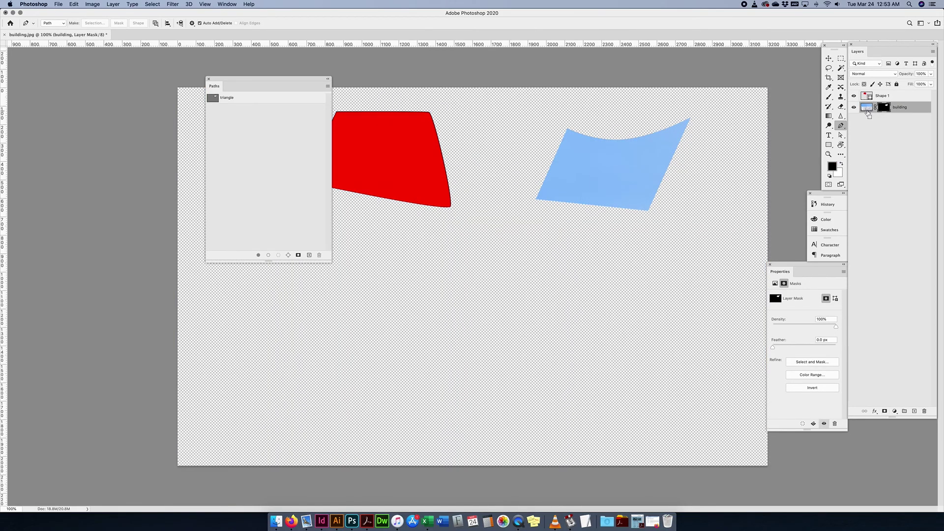
key(super+z)
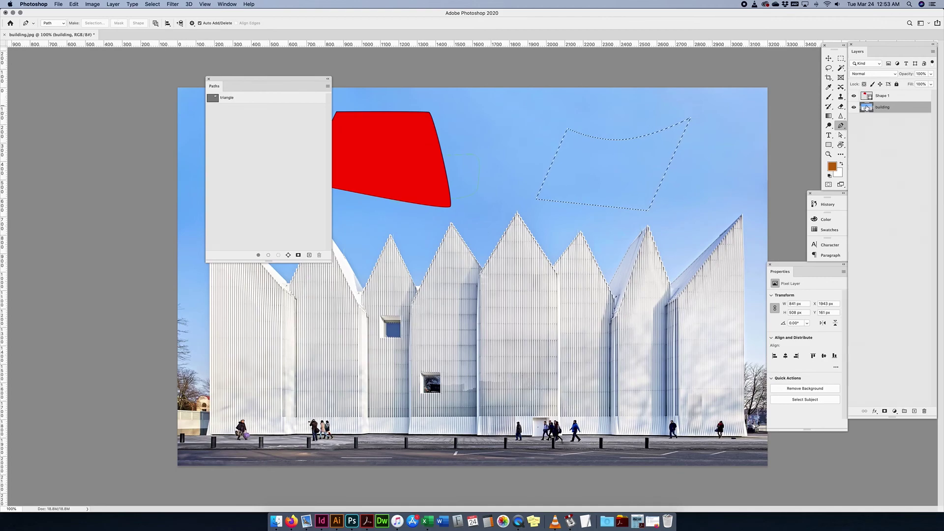
key(super+d)
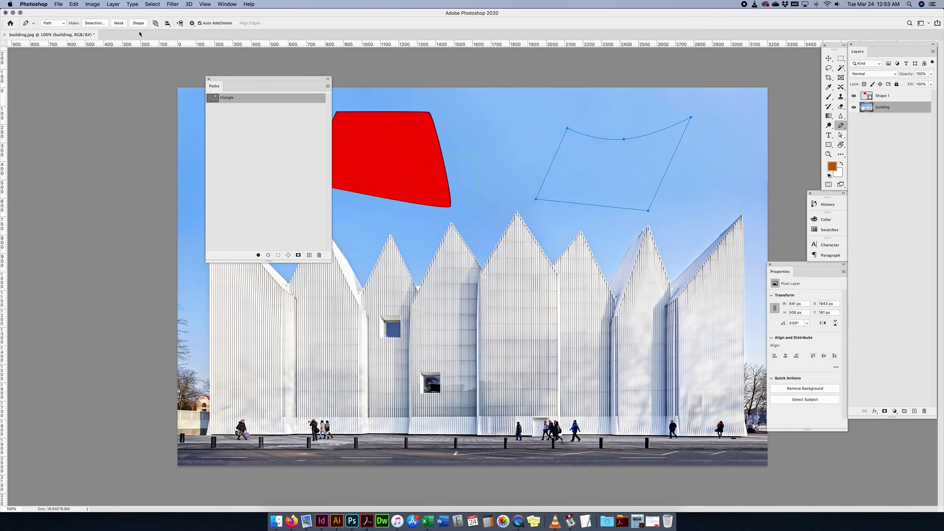
Try making a vector mask and a shape layer from the triangle path, undoing each one
click(119, 24)
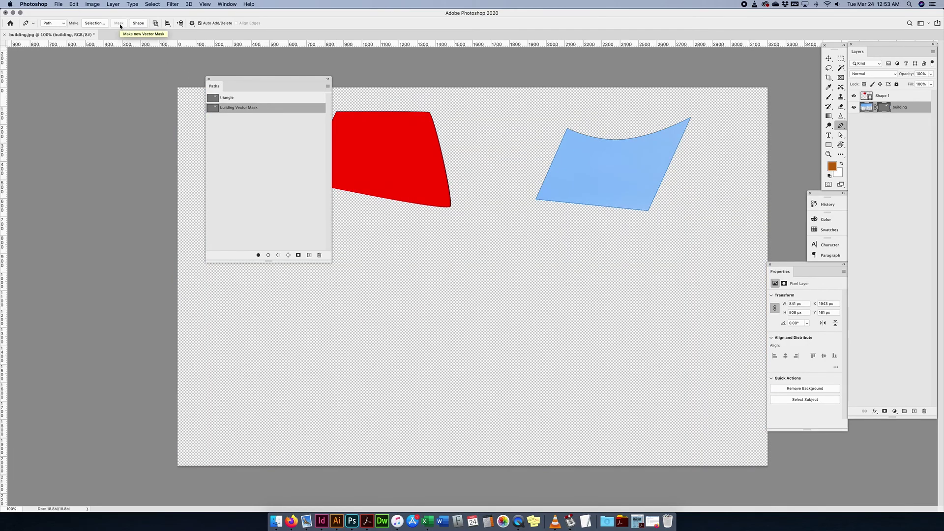
key(super+z)
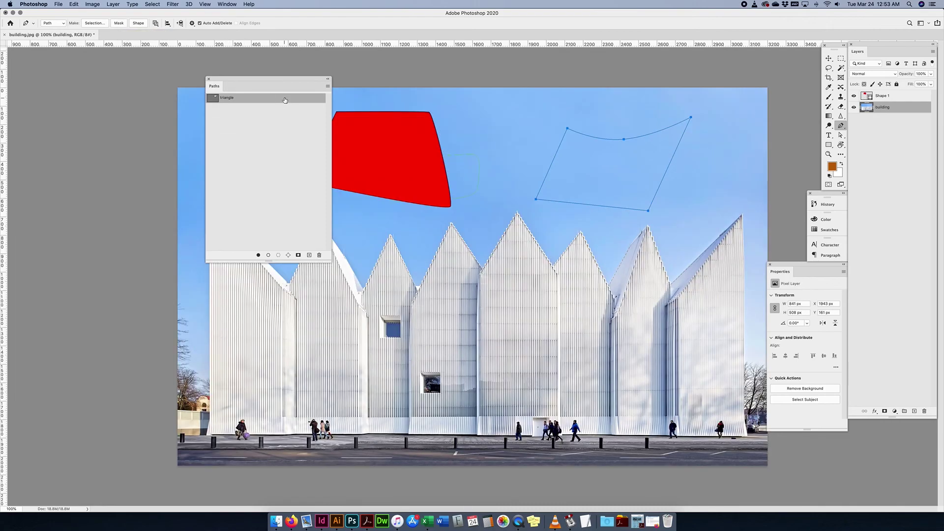
click(144, 23)
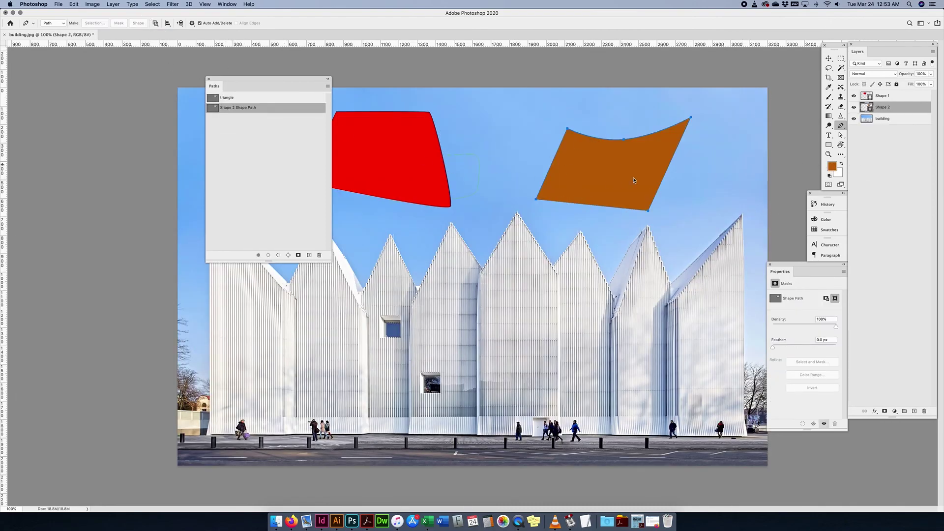
key(super+z)
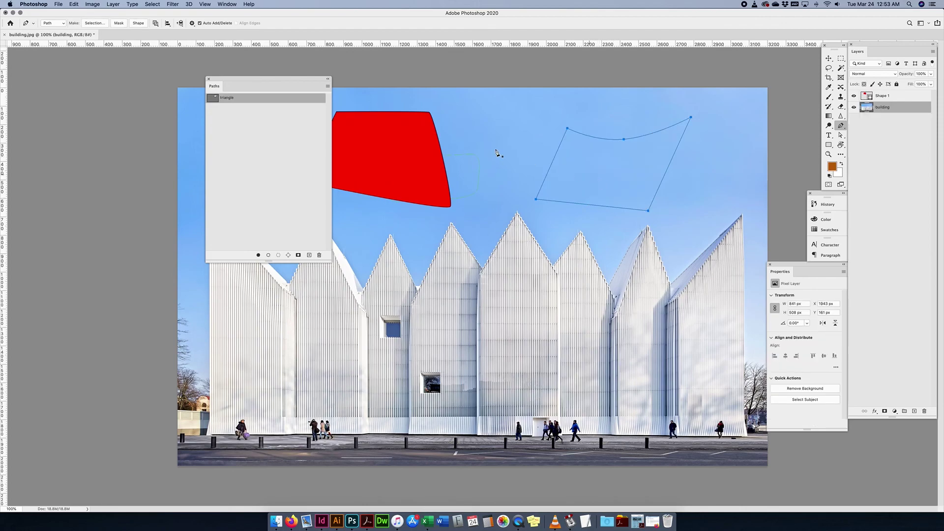
Make a selection from the triangle path, brush orange-brown inside it on the building layer, and undo the painting
click(94, 24)
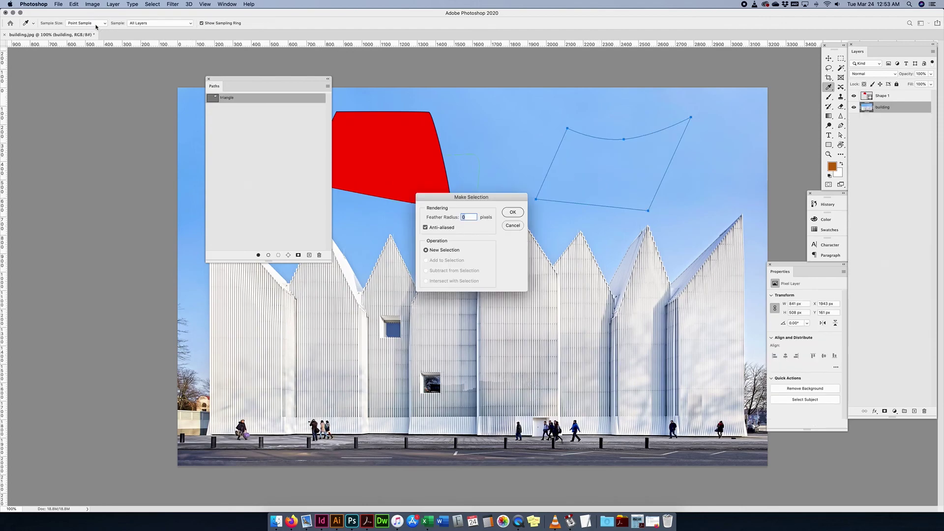
click(521, 216)
click(841, 125)
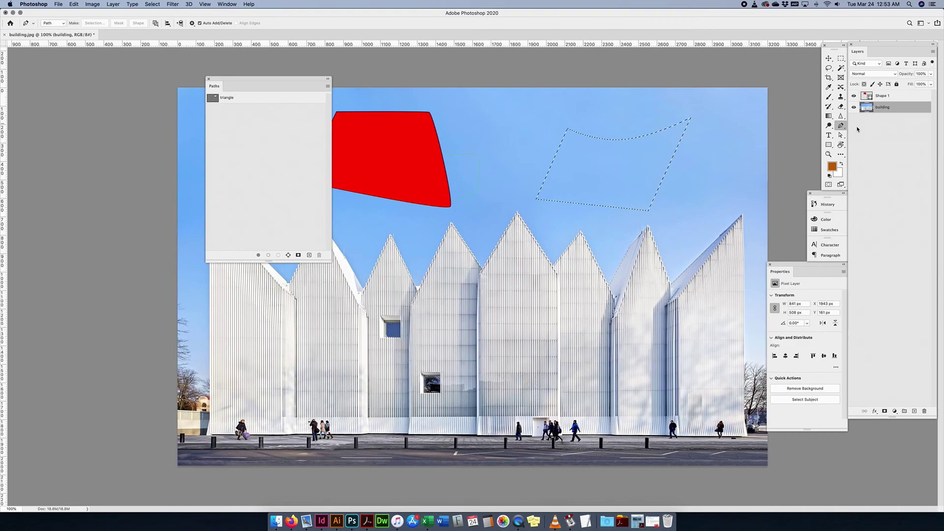
click(828, 98)
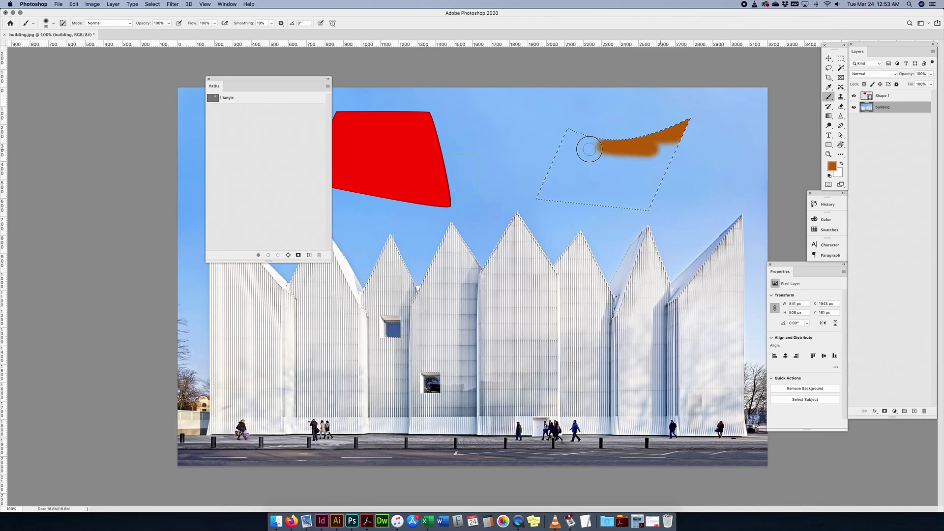
mouse_move(628, 132)
mouse_down()
mouse_move(519, 161)
mouse_move(547, 191)
mouse_up()
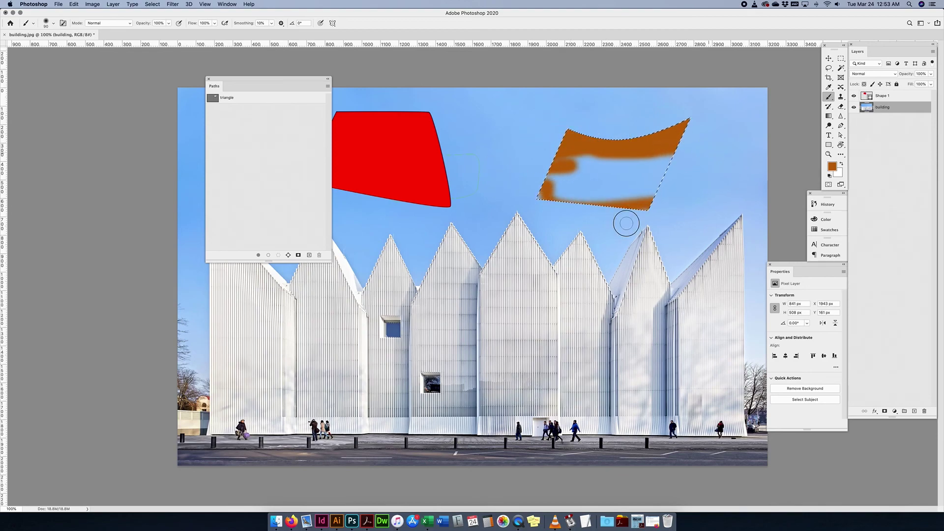
mouse_move(663, 208)
mouse_down()
mouse_move(629, 200)
mouse_move(527, 231)
mouse_up()
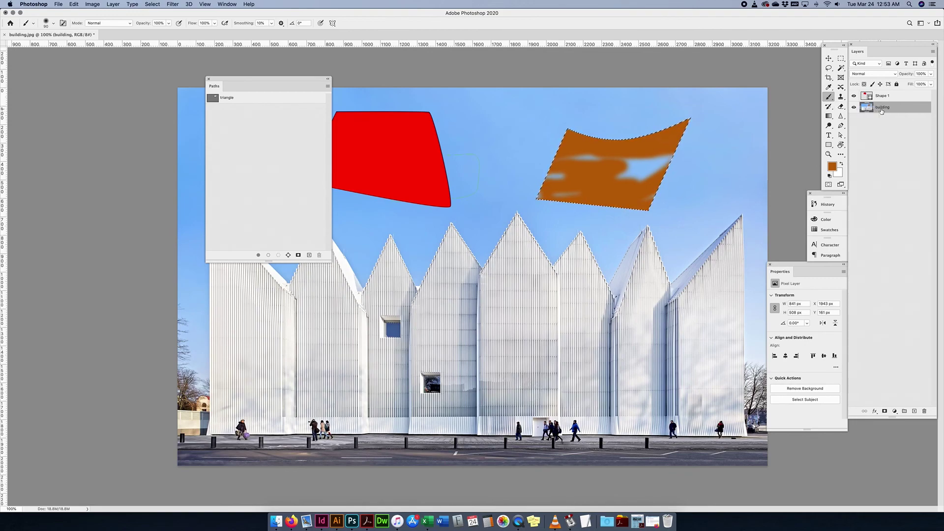
key(super+z)
Try brushing inside the selection on a new layer above the building, and discard both the layer and the selection
click(914, 411)
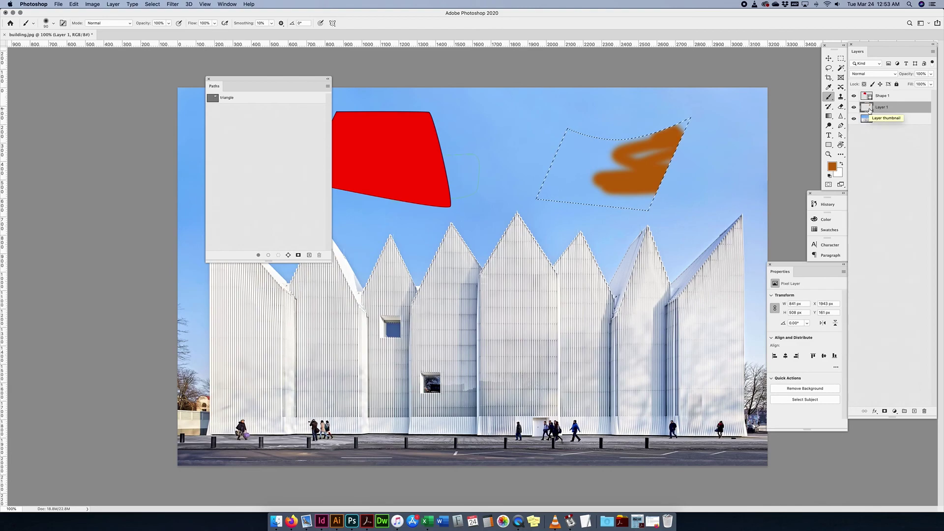
mouse_move(869, 110)
mouse_down()
mouse_move(910, 304)
mouse_move(913, 398)
mouse_move(925, 411)
mouse_up()
key(super+d)
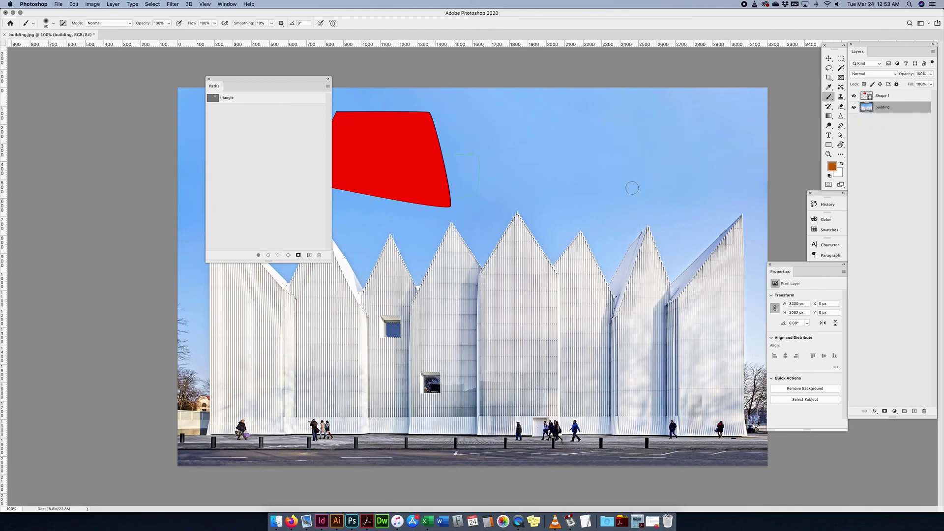
click(156, 4)
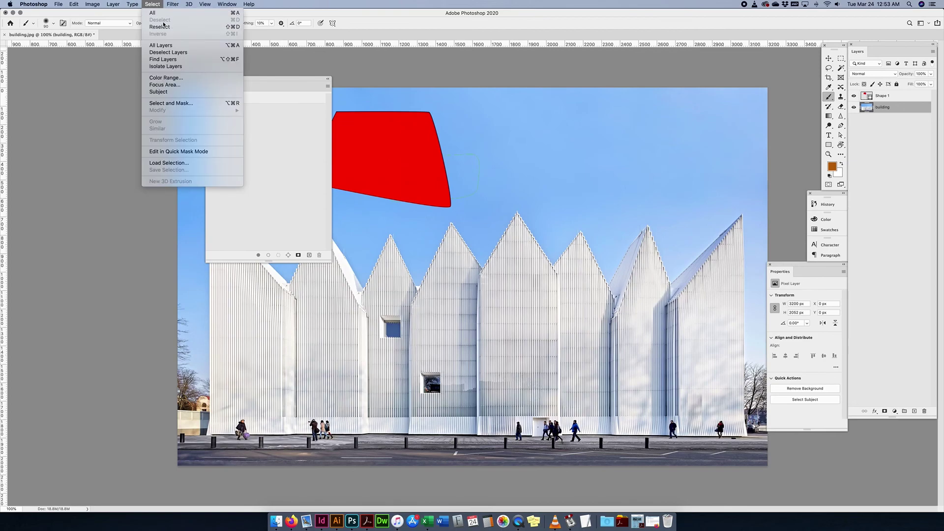
click(826, 56)
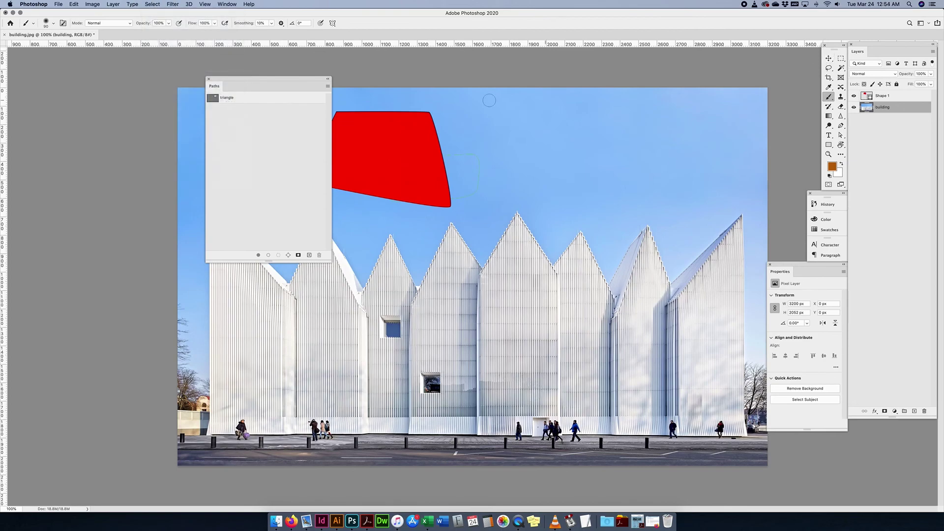
Move the Paths panel off the red shape and delete the Shape 1 layer
drag(247, 82, 102, 83)
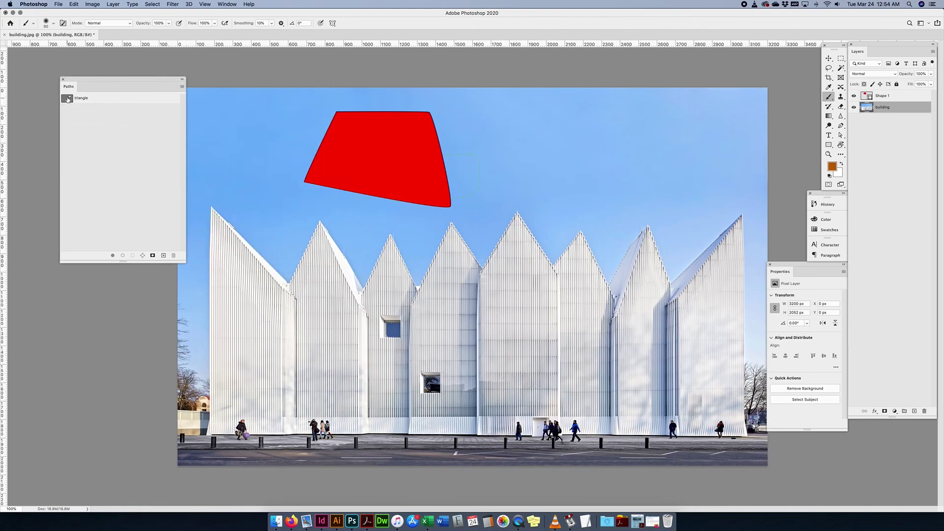
drag(882, 96, 924, 411)
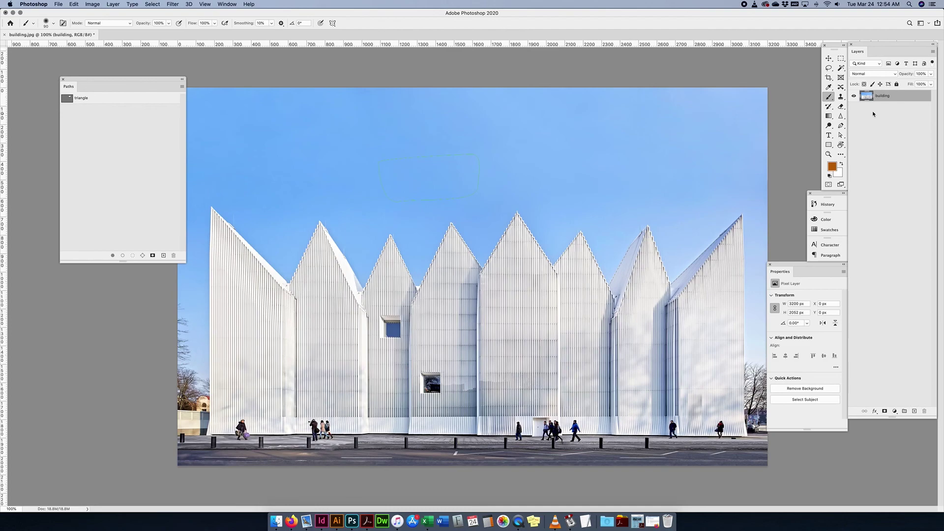
Trace the whole building with the Pen tool, following every roof peak and valley from the lower-left base corner, and close the path there
click(841, 125)
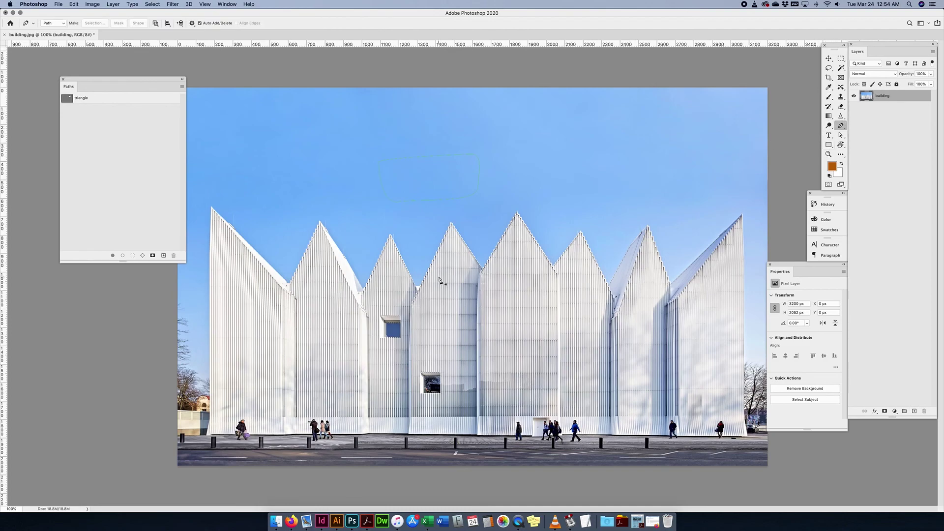
click(205, 435)
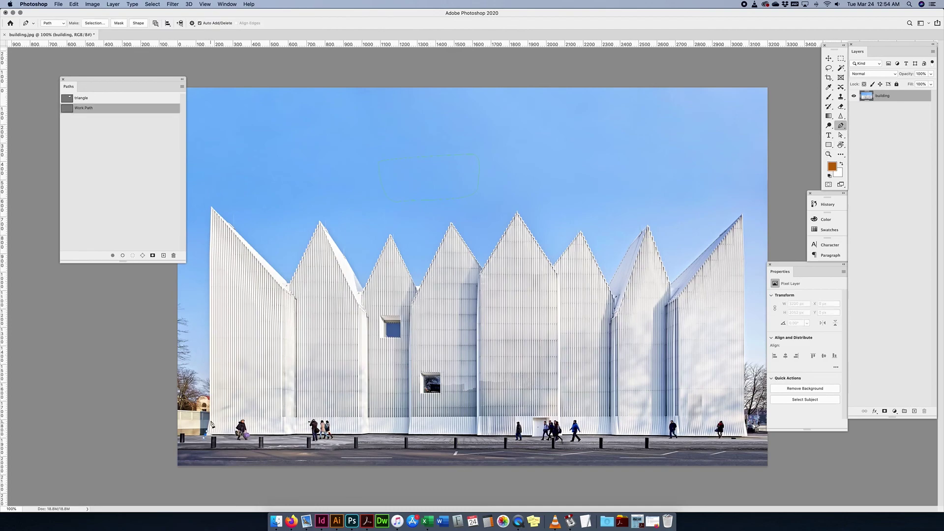
click(211, 208)
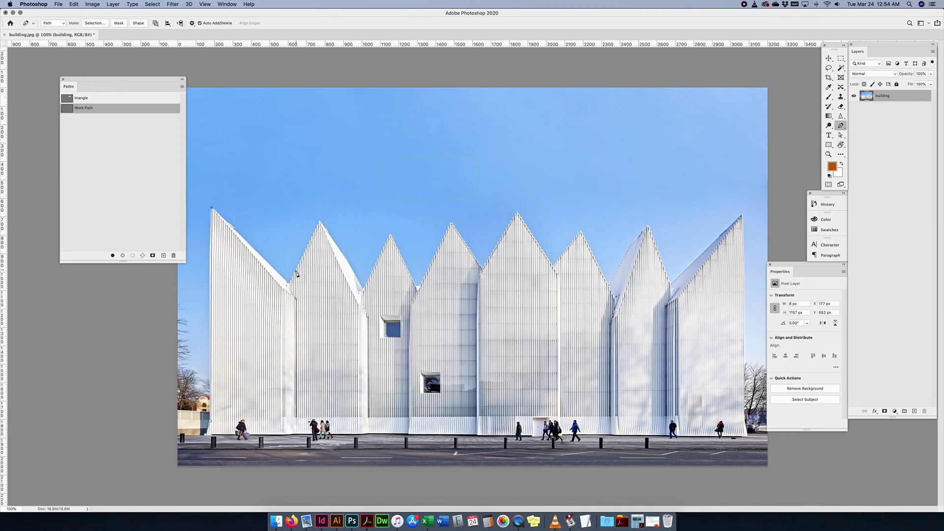
click(290, 283)
click(320, 222)
click(346, 256)
click(363, 287)
click(391, 235)
click(418, 285)
click(452, 222)
click(483, 269)
click(517, 212)
click(555, 267)
click(580, 230)
click(609, 285)
click(631, 243)
click(648, 225)
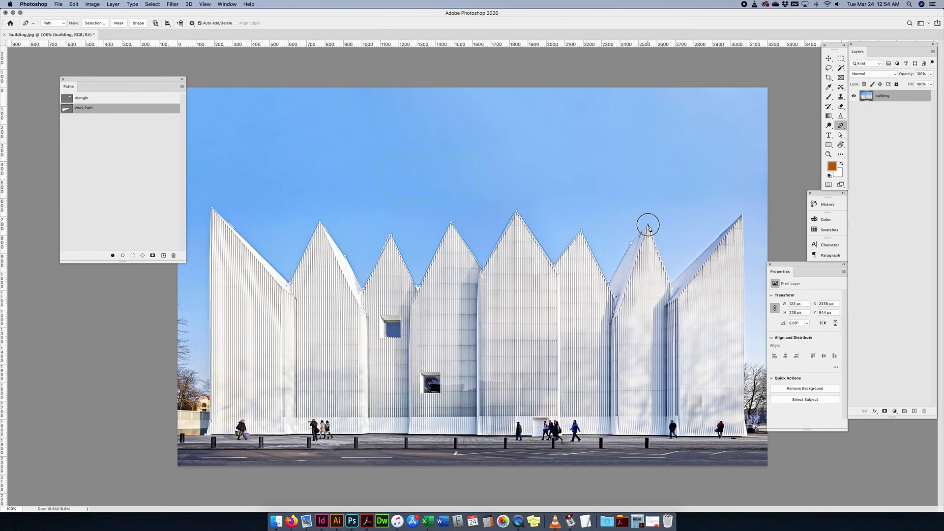
click(670, 284)
click(743, 215)
click(745, 433)
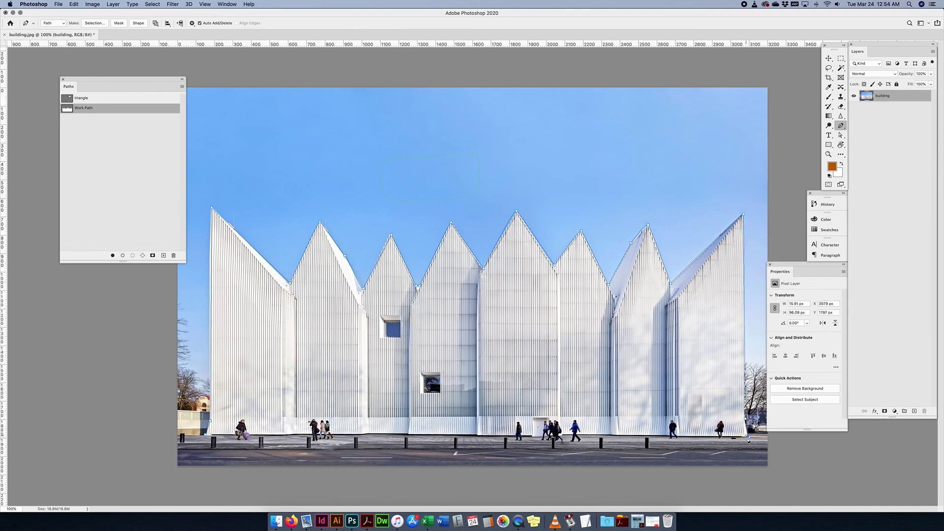
click(205, 434)
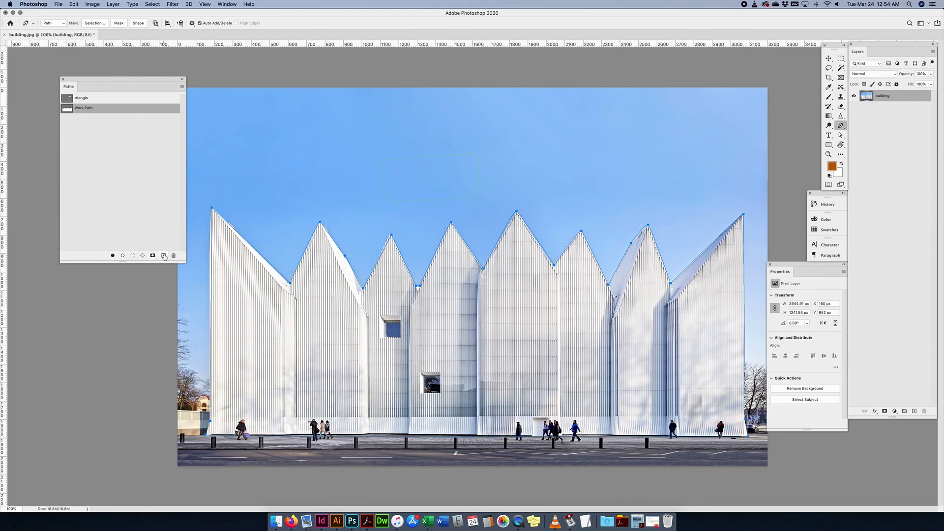
Load the building outline work path as a selection
click(180, 86)
click(111, 112)
click(133, 256)
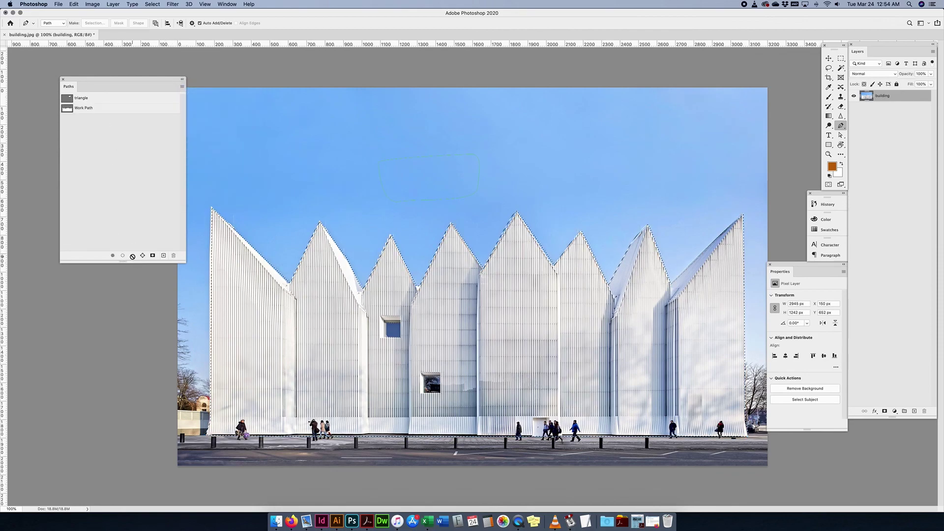
Save the work path of the building outline under the name building
double_click(99, 107)
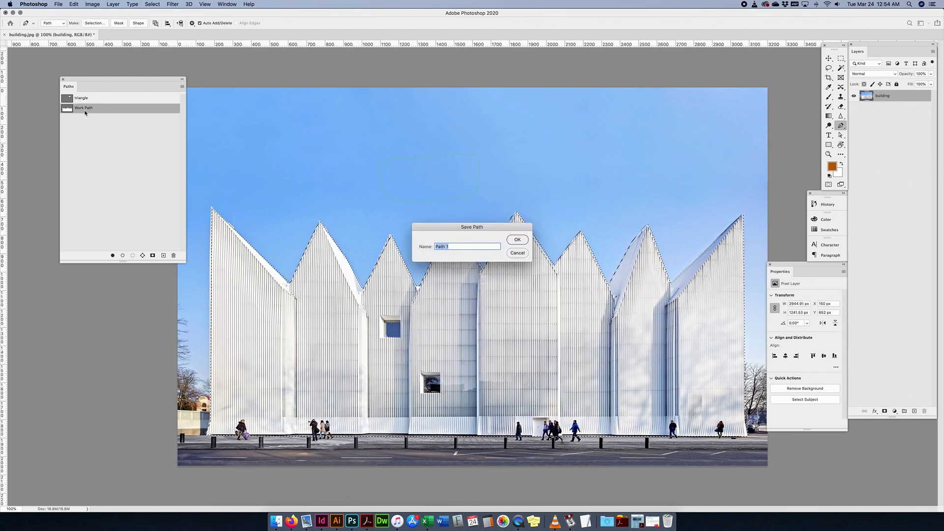
text(building)
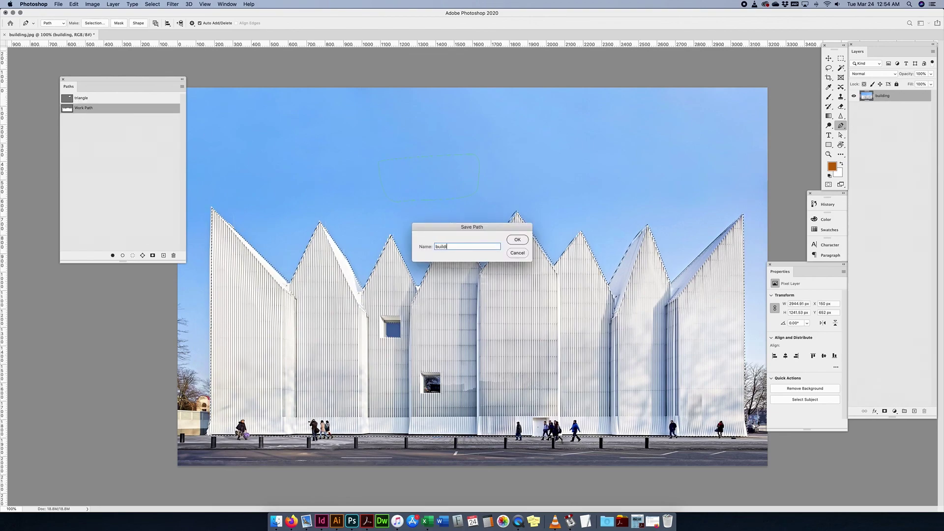
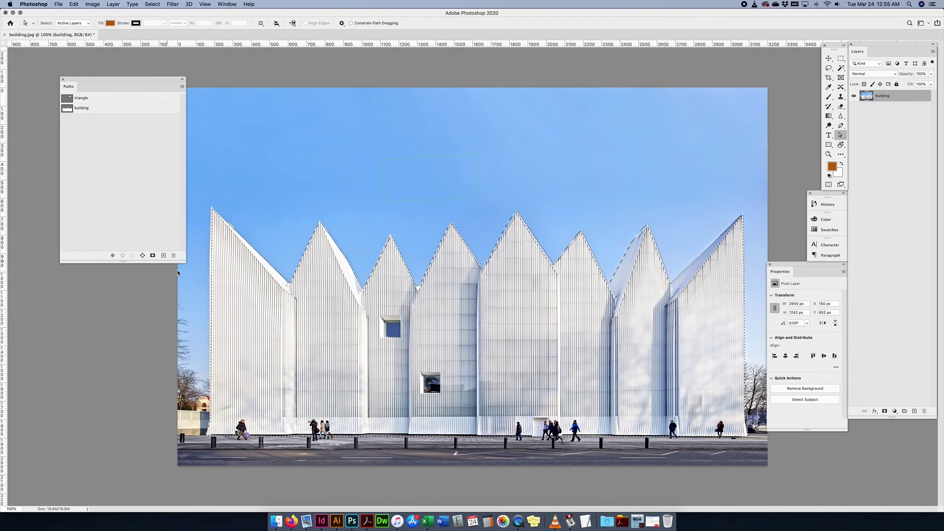
Mask the building layer with the current selection, and delete the layer mask again
click(152, 255)
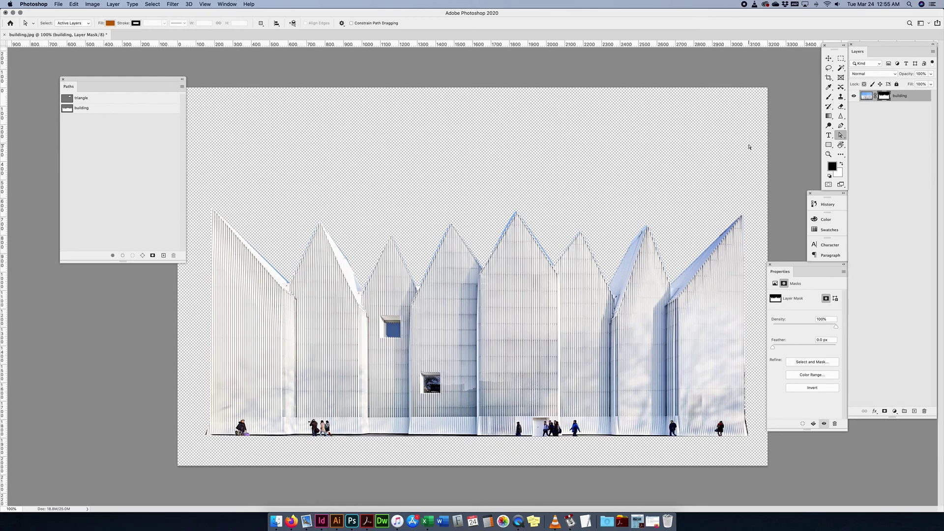
drag(884, 96, 925, 411)
click(444, 166)
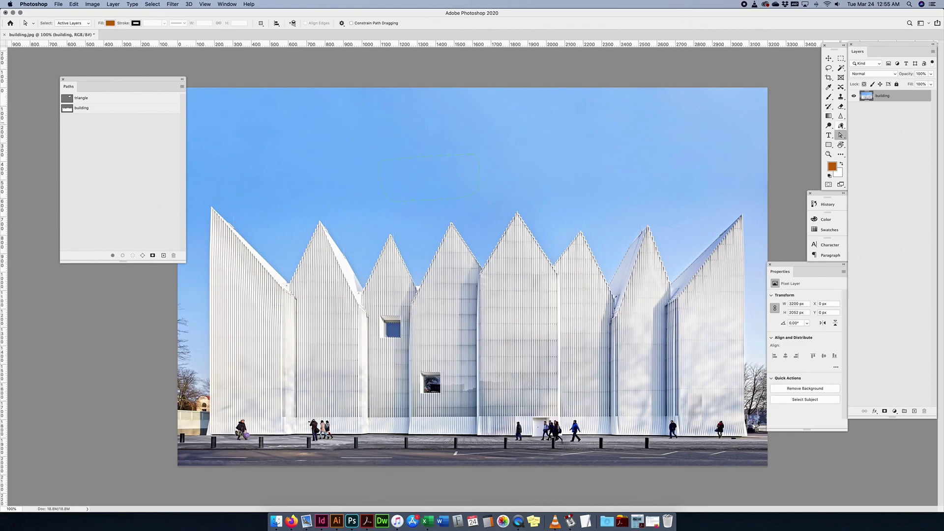
Try adding a closed four-sided shape in the sky to the saved building path, undo its points and deselect the path
click(841, 125)
click(98, 109)
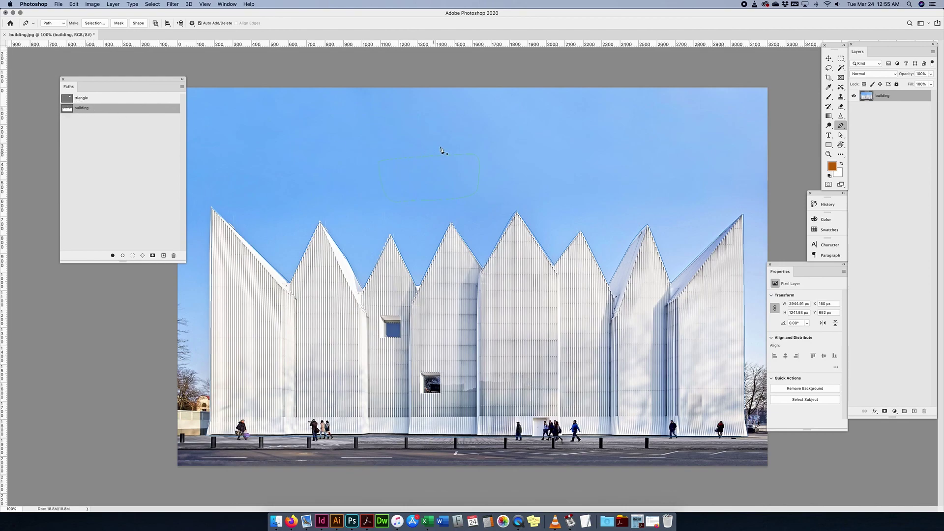
click(457, 126)
click(417, 159)
click(449, 176)
click(516, 155)
click(457, 127)
key(super+z)
key(super+z)
key(super+z)
key(super+z)
key(Return)
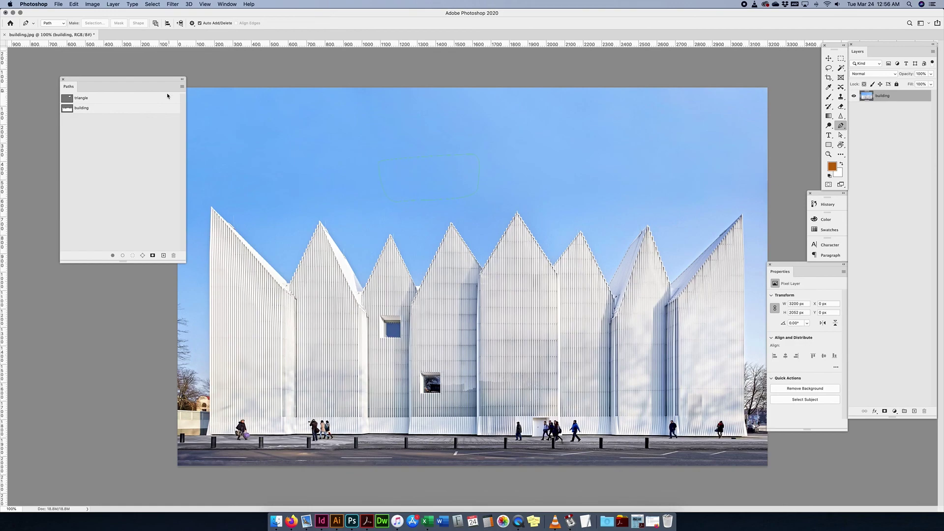
Create a new empty path, draw a closed five-sided shape in the sky on it, and delete that path
click(164, 255)
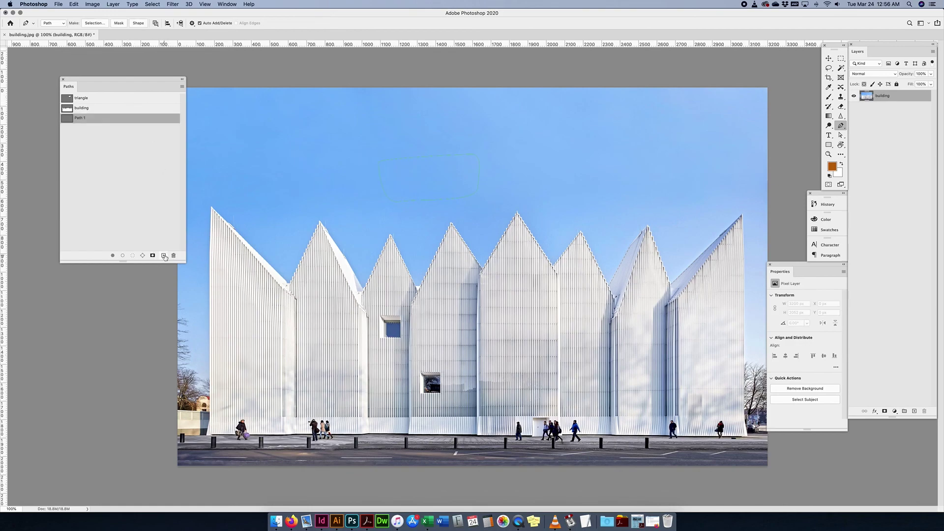
click(384, 113)
click(338, 167)
click(423, 179)
click(443, 147)
click(418, 124)
click(384, 112)
drag(139, 120, 172, 256)
Lasso an oval area about 713 by 493 px in the sky and convert it to a work path with 1.0 pixel tolerance
click(182, 87)
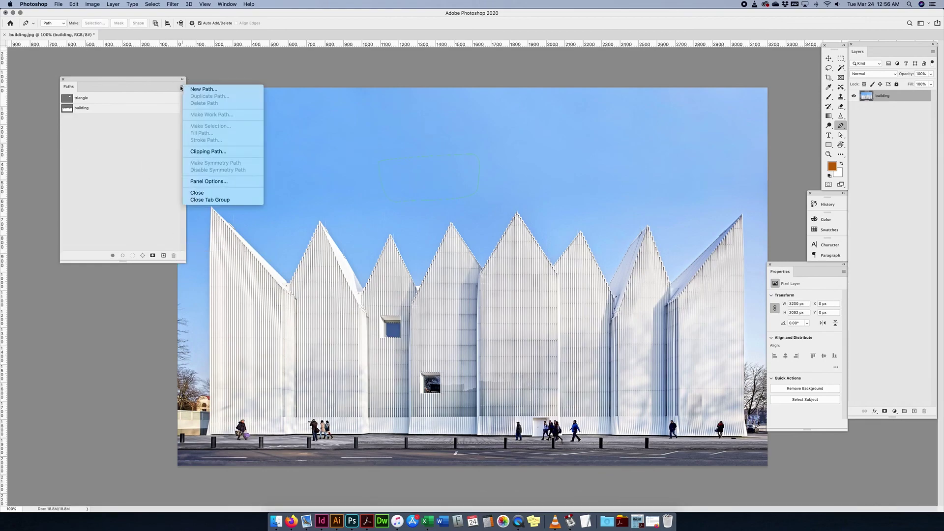
click(141, 143)
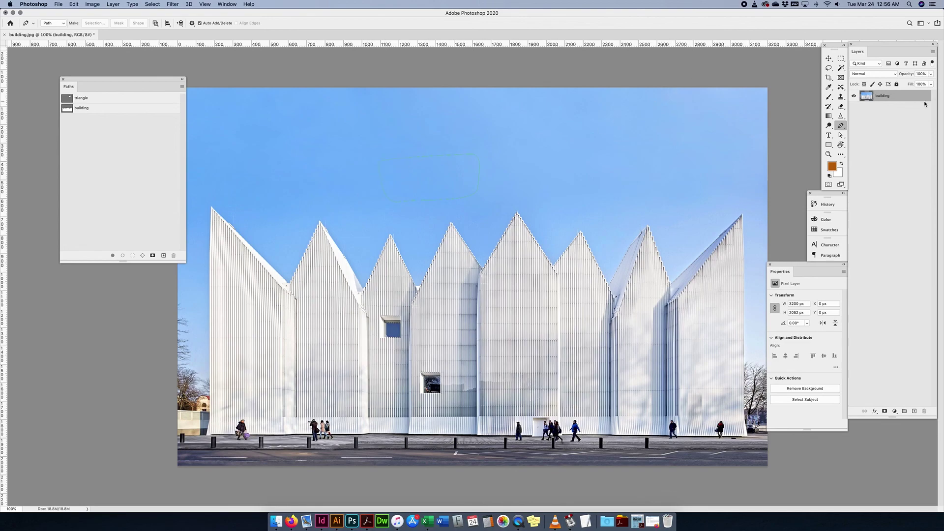
click(828, 69)
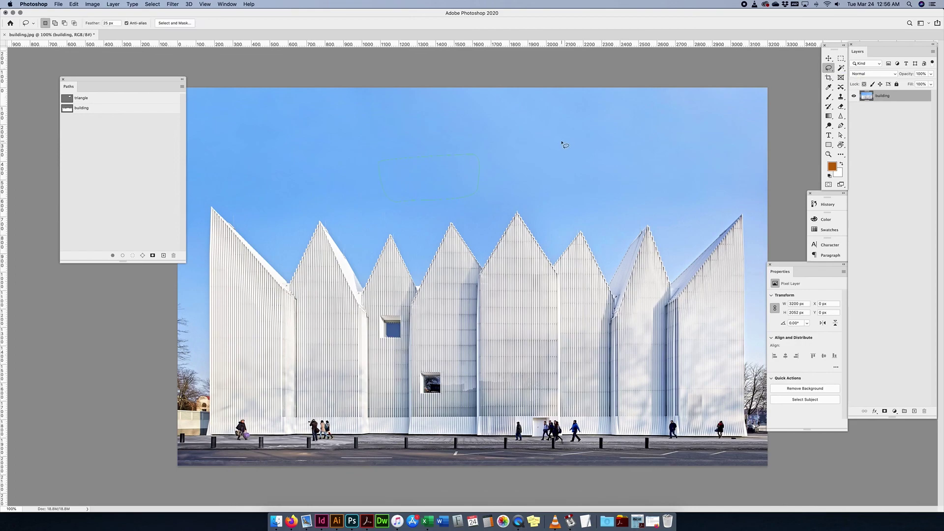
mouse_move(477, 115)
mouse_down()
mouse_move(402, 168)
mouse_move(428, 200)
mouse_move(526, 186)
mouse_move(520, 134)
mouse_move(475, 116)
mouse_up()
click(183, 88)
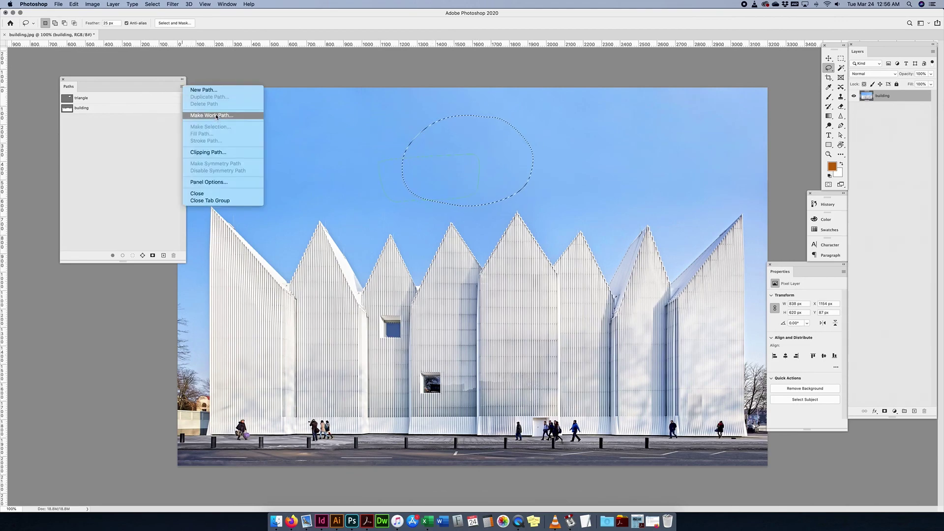
click(215, 114)
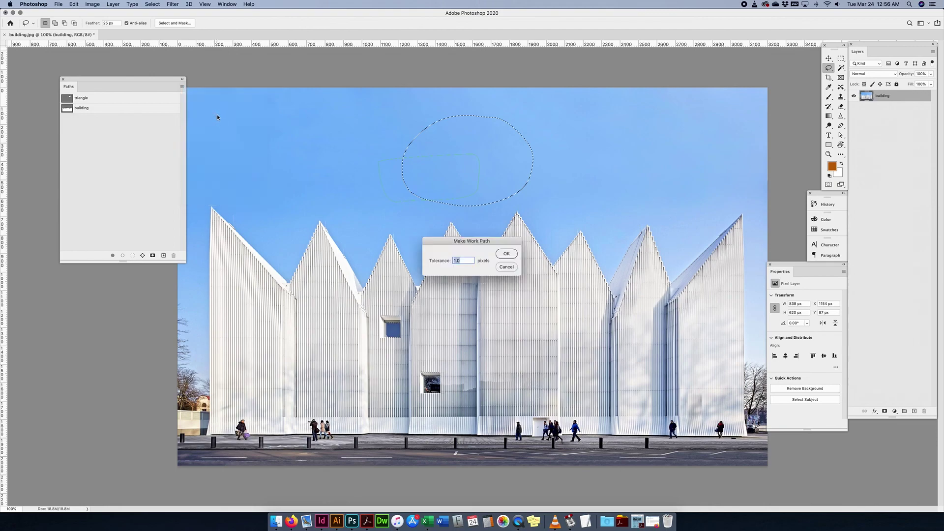
click(506, 253)
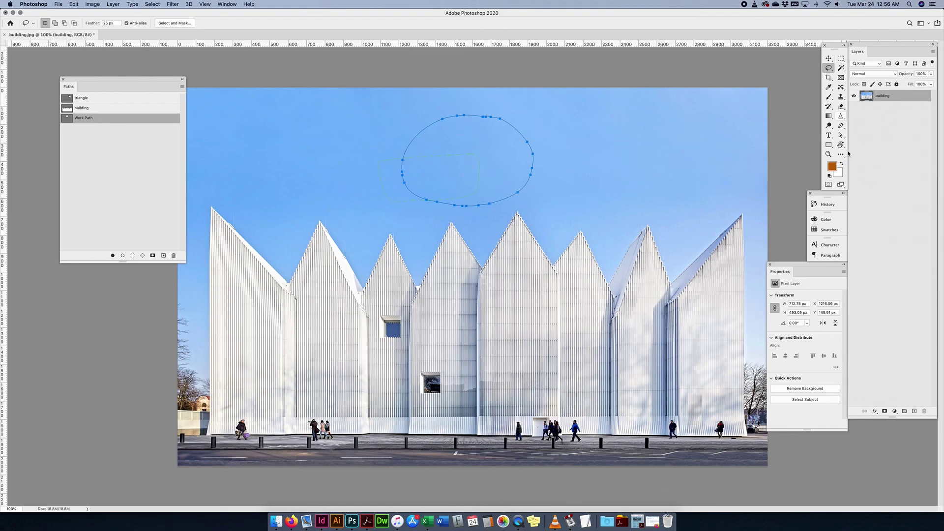
Shift the oval work path toward the right of the sky and pull anchor points on its right side outward with Direct Selection
click(840, 134)
drag(501, 121, 613, 130)
click(561, 144)
drag(571, 155, 549, 213)
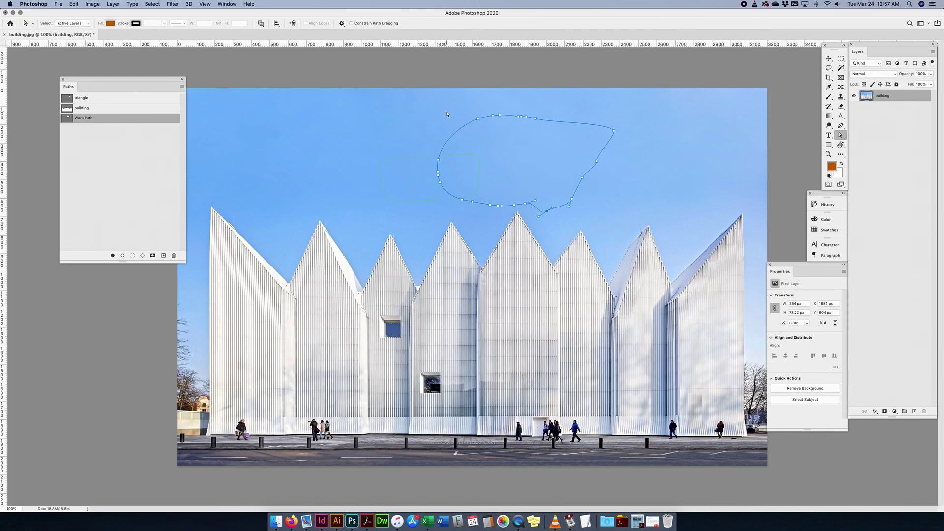
Export the building path for Illustrator as building.ai on the Desktop, replacing the existing file
click(102, 108)
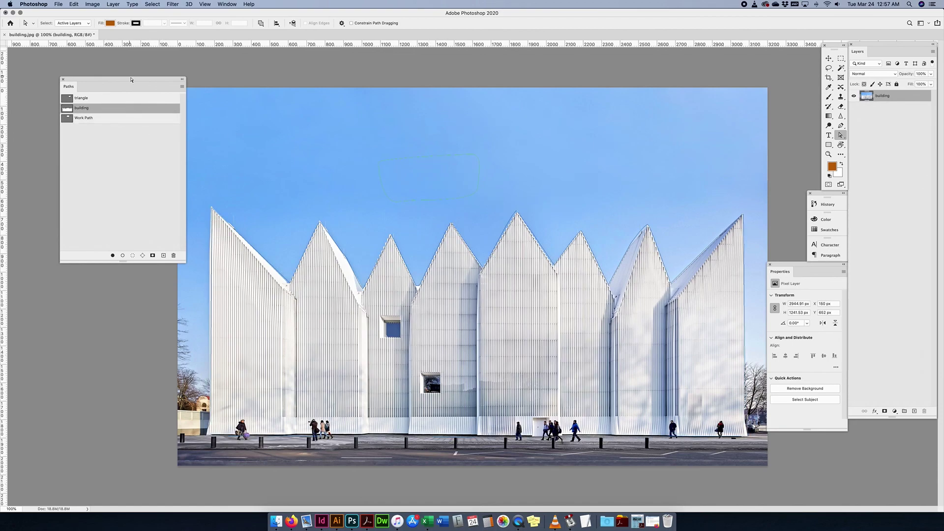
drag(131, 80, 195, 75)
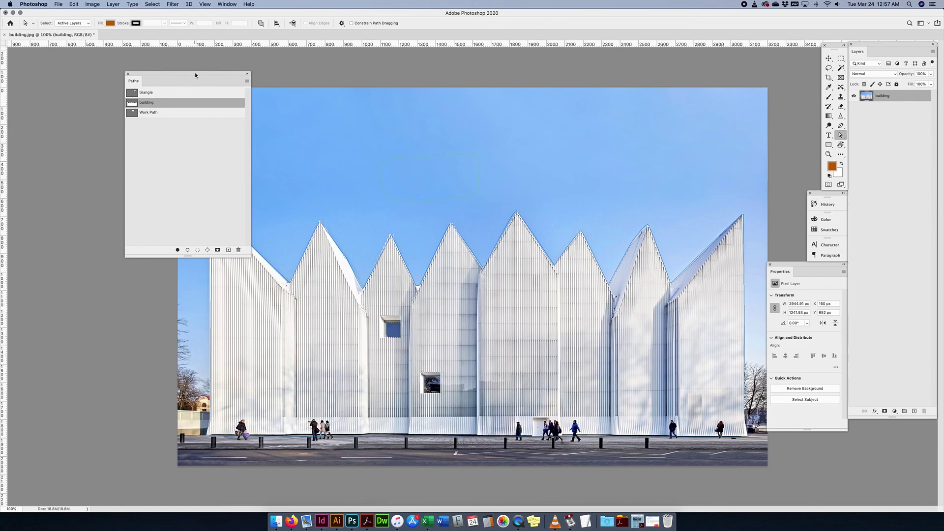
click(58, 4)
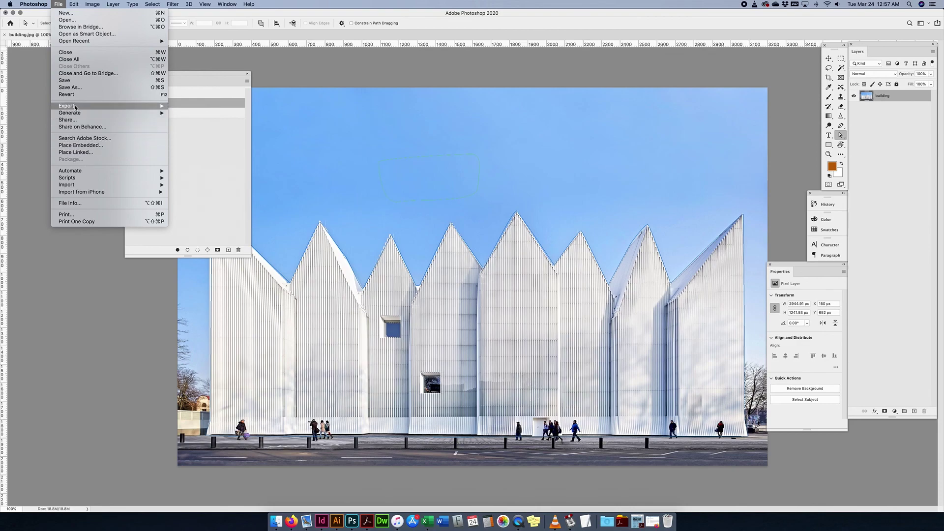
mouse_move(77, 107)
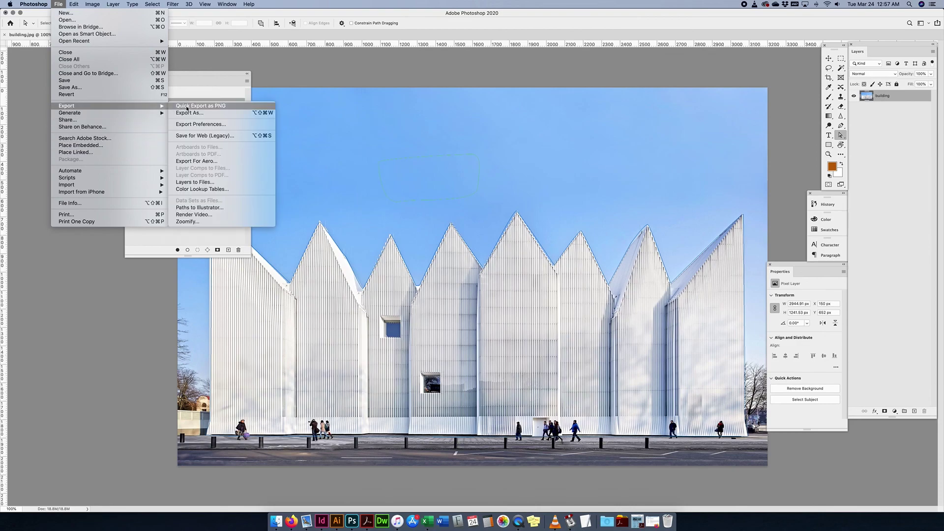
click(205, 208)
click(452, 181)
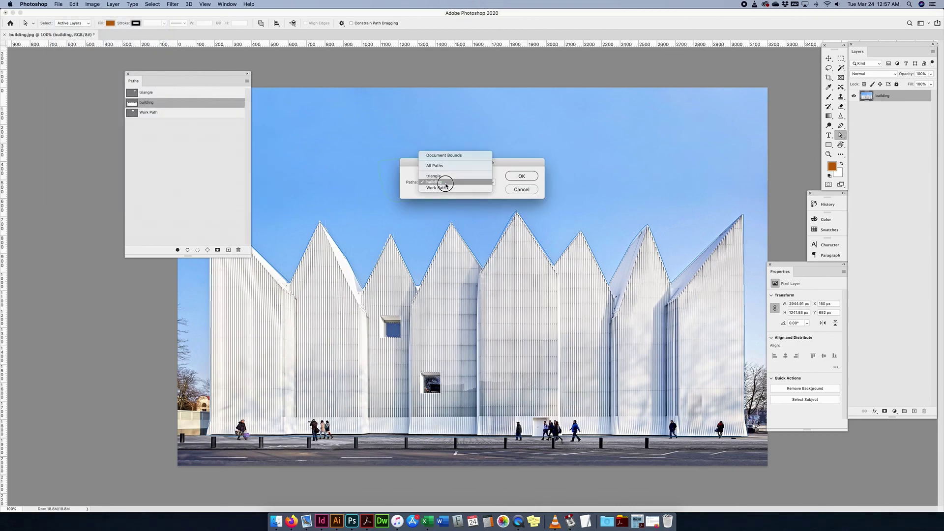
click(443, 182)
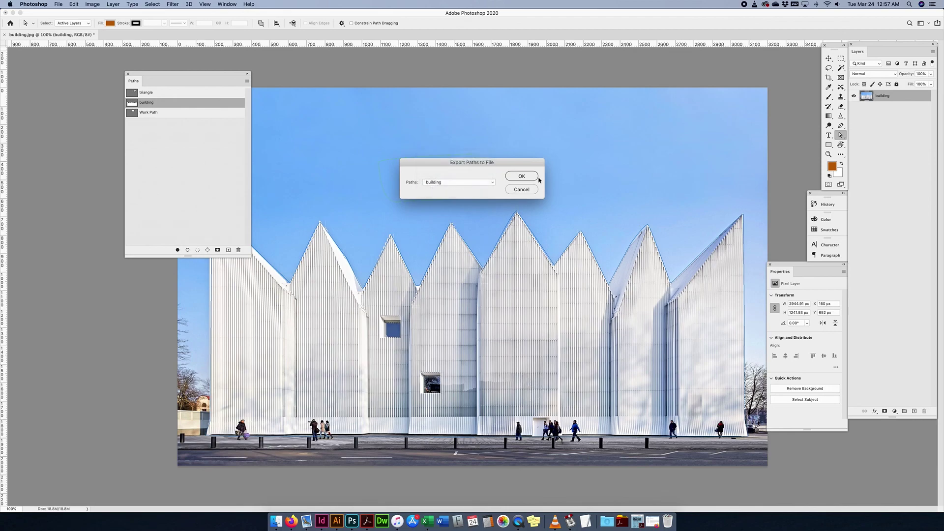
click(522, 177)
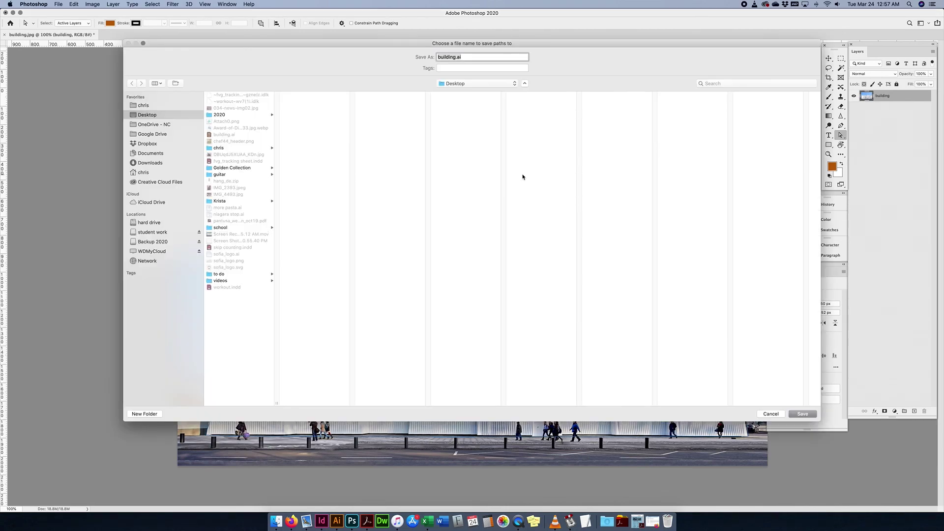
click(802, 414)
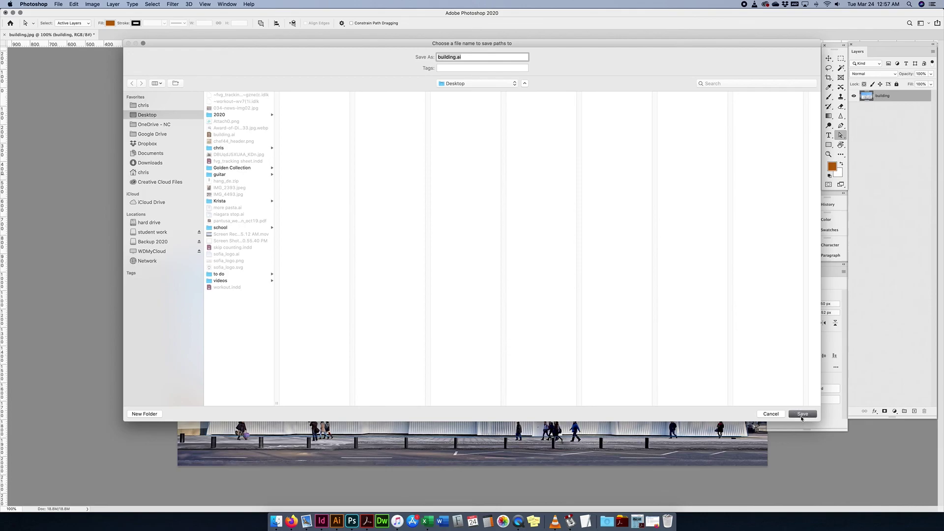
click(531, 91)
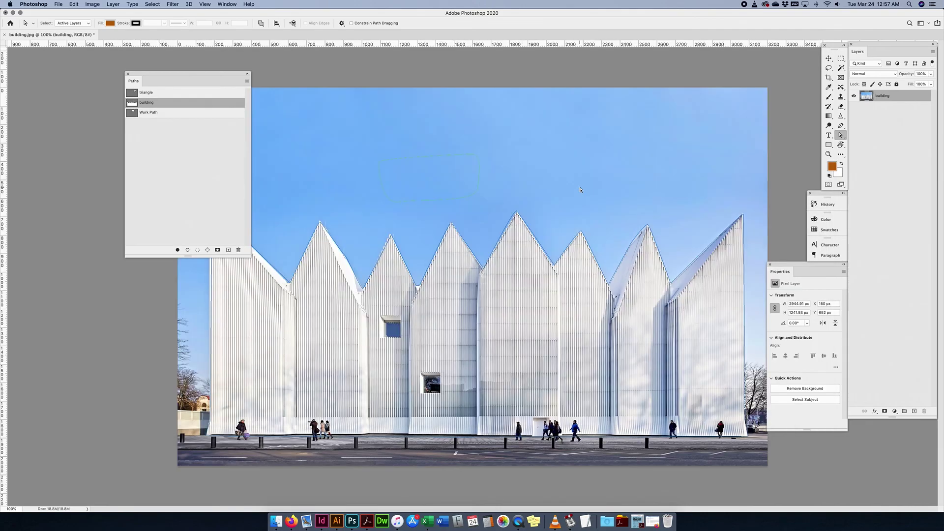
Open building.ai from the desktop in Illustrator, converting the Legacy Artboard and Crop Area(s) to artboards
key(F11)
double_click(876, 317)
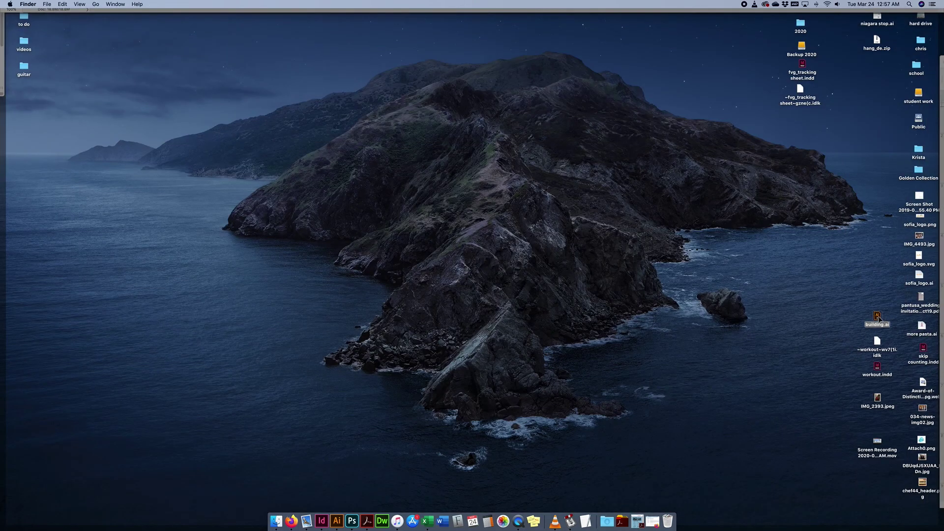
click(655, 304)
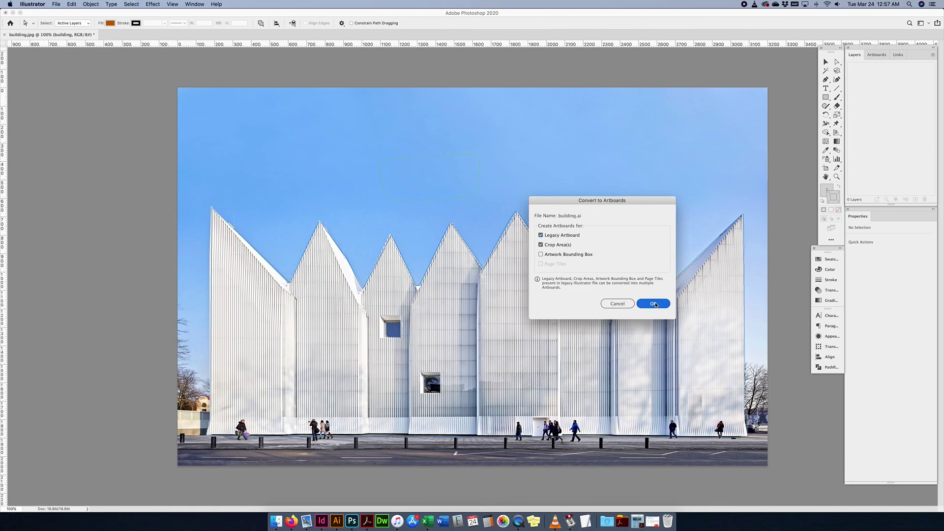
key(super+minus)
key(super+minus)
key(super+minus)
key(super+minus)
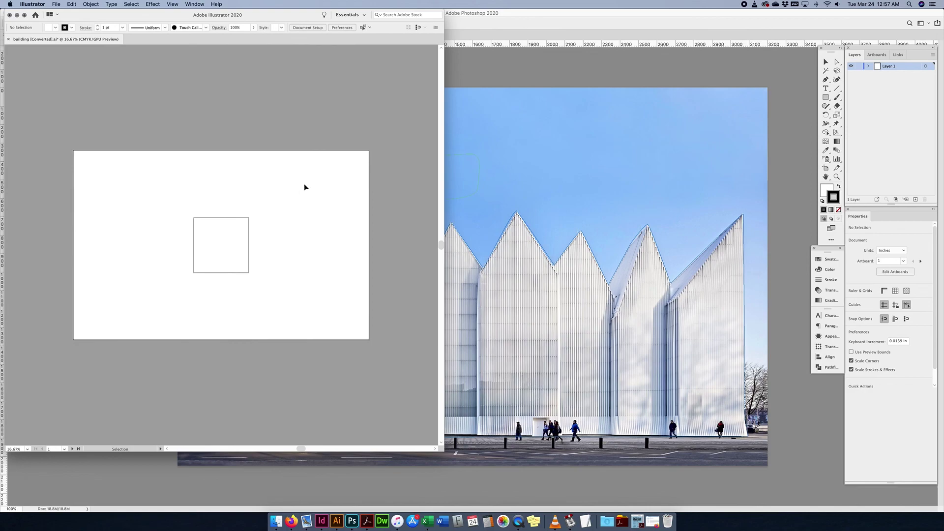
Select the imported building outline and move several roof-peak anchor points upward with Direct Selection
drag(335, 184, 105, 337)
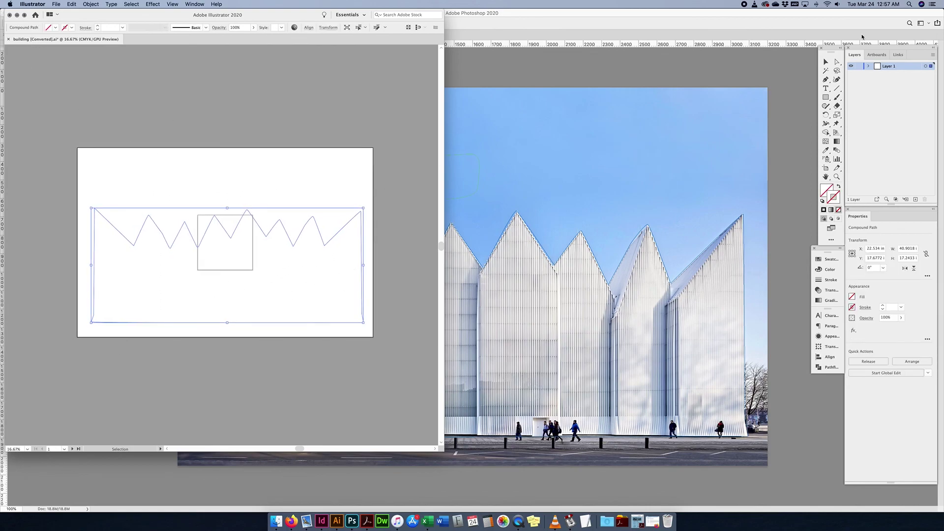
click(837, 62)
click(337, 215)
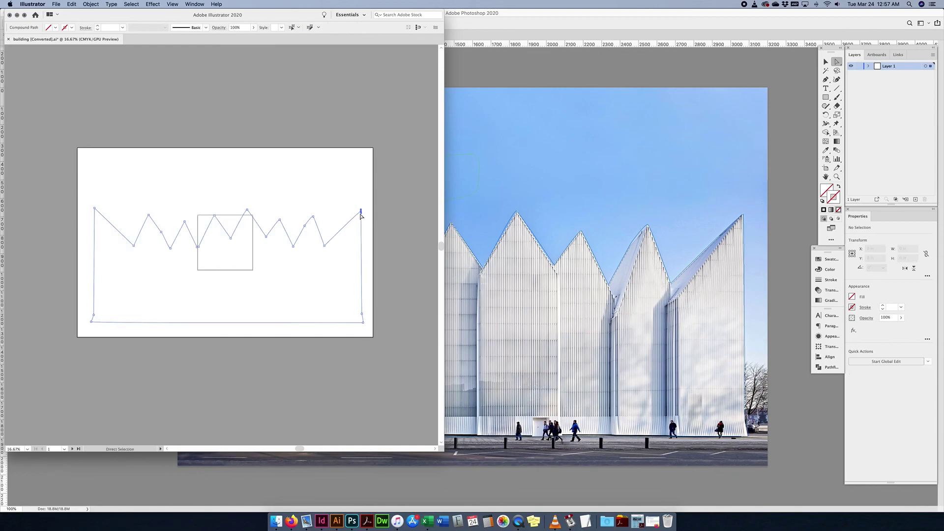
drag(313, 216, 246, 200)
click(317, 229)
click(305, 211)
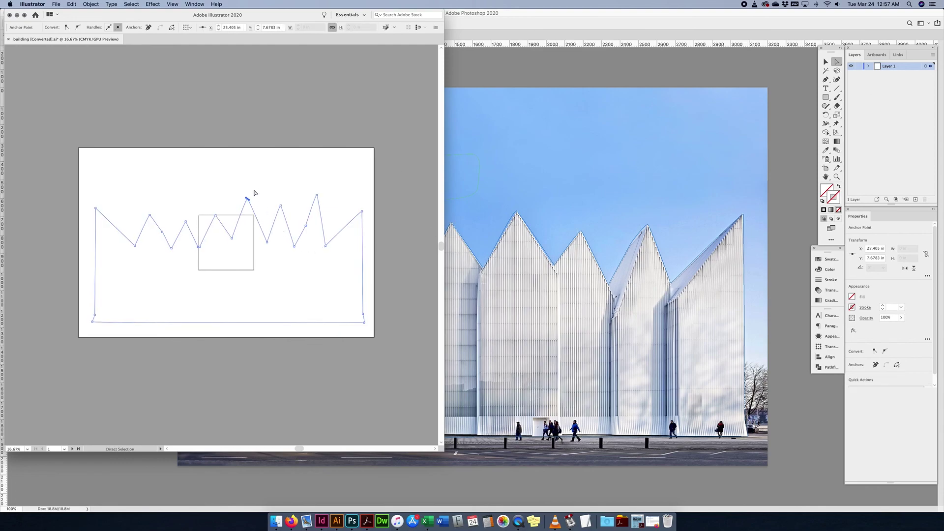
Close the building document in Illustrator without saving and switch back to Photoshop
click(10, 15)
click(227, 250)
click(489, 188)
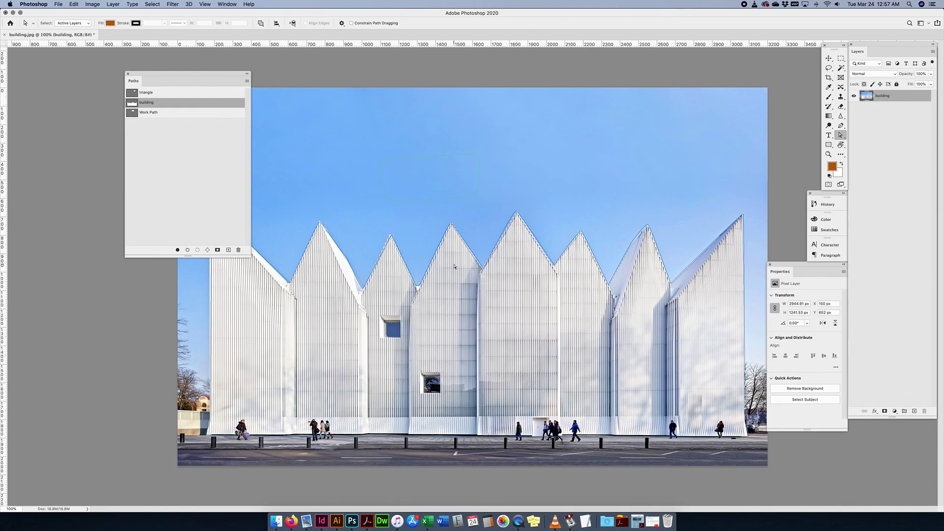
Load the saved building path as a selection with the Move tool active
click(829, 58)
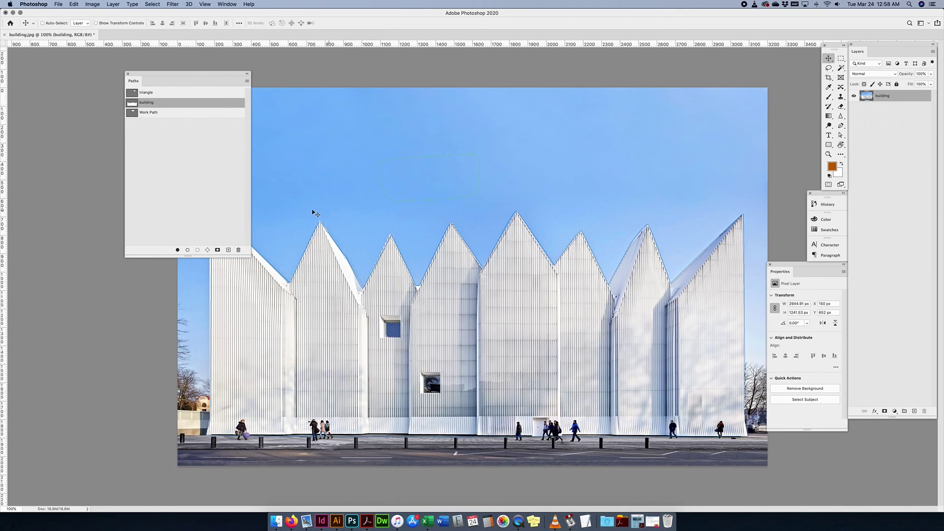
click(199, 250)
right_click(394, 291)
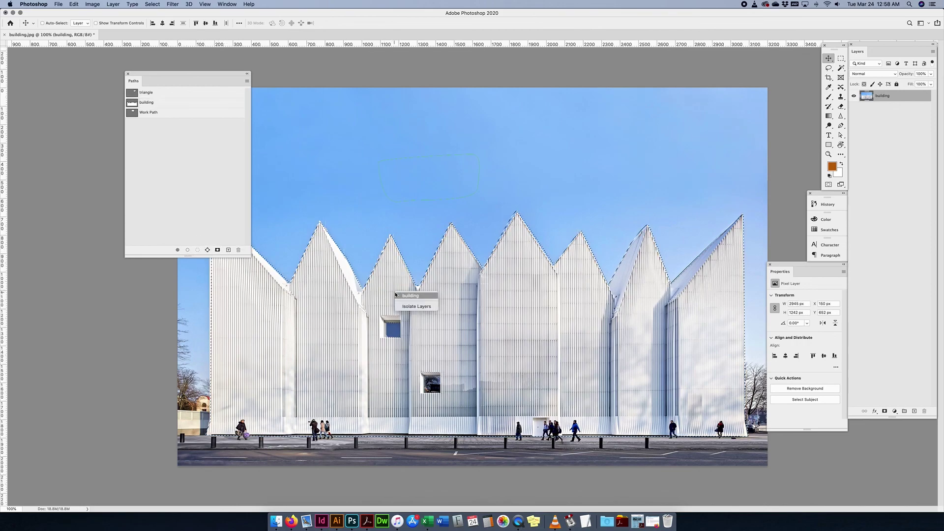
key(Escape)
key(p)
right_click(515, 339)
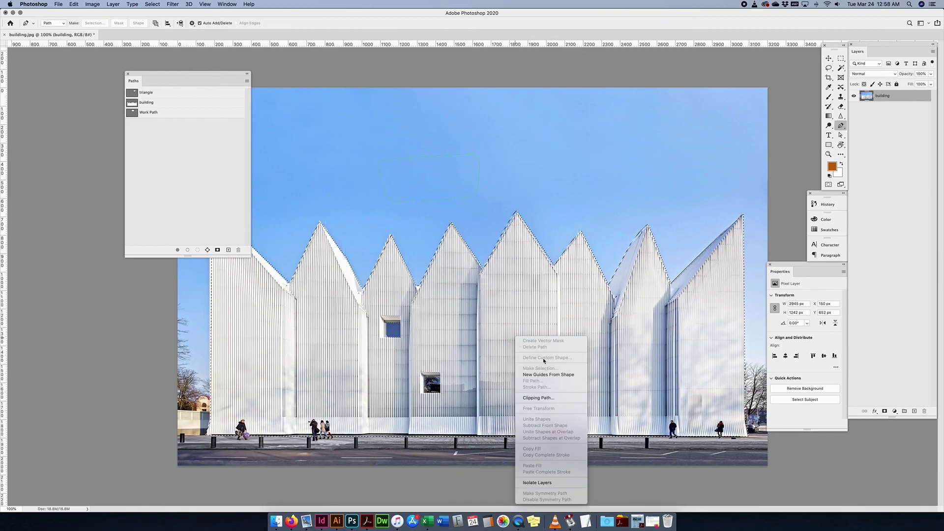
key(Escape)
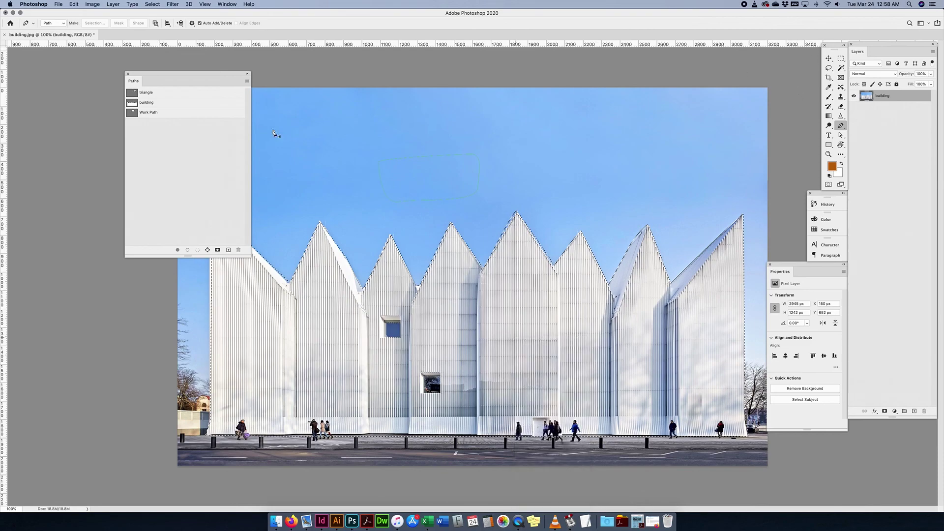
Define the saved building path as a custom shape named building
click(132, 103)
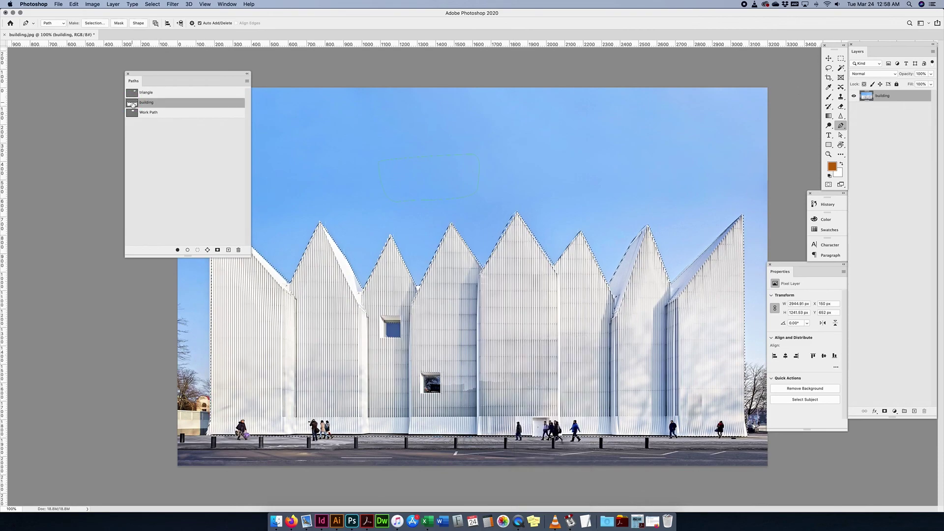
right_click(350, 286)
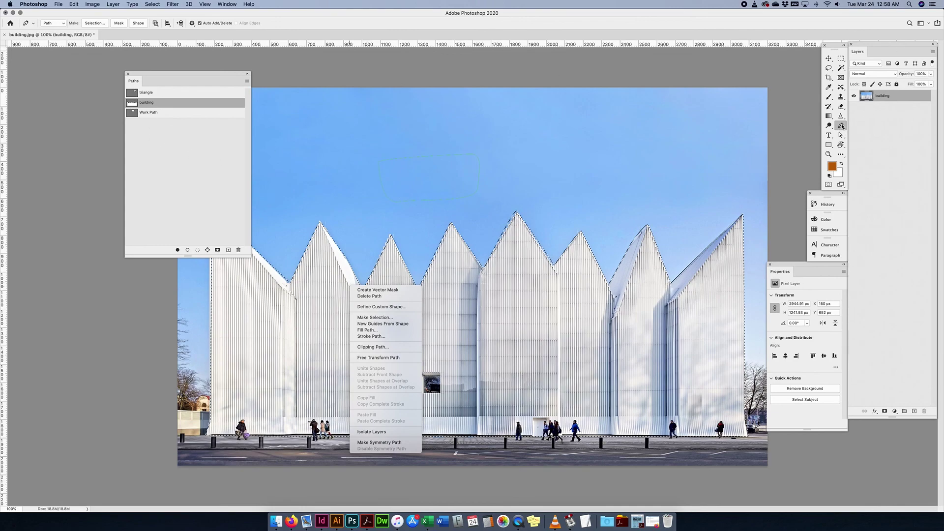
click(383, 306)
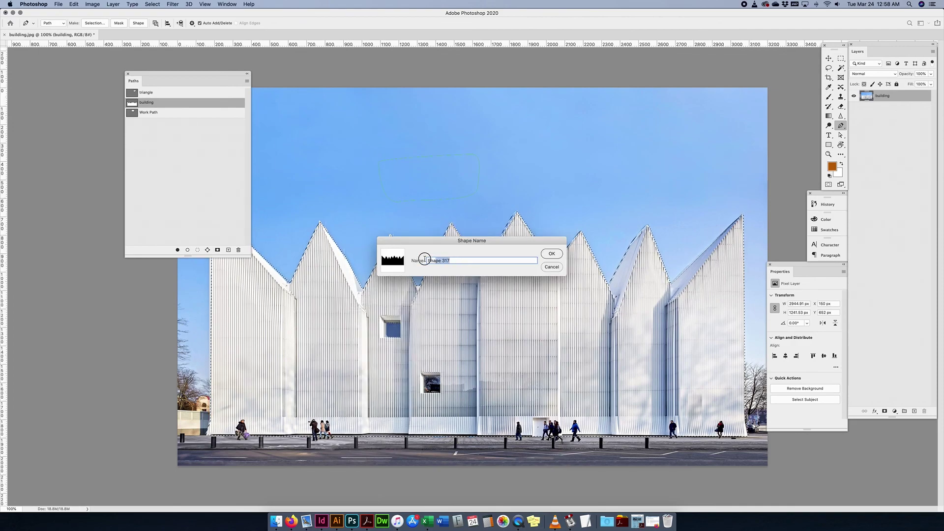
text(building)
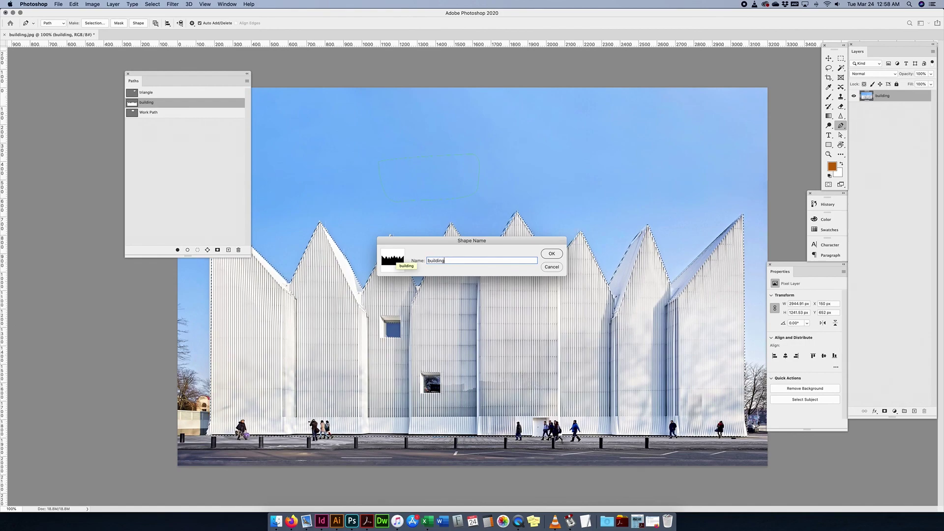
click(551, 253)
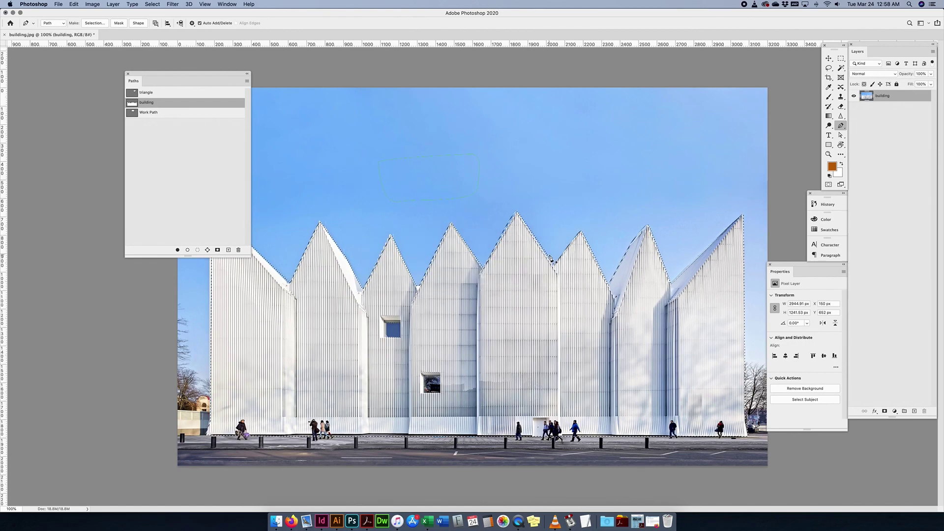
Deselect the outline and draw the custom building shape in the sky above the roof, about 761 by 321 px
key(cmd+d)
click(828, 146)
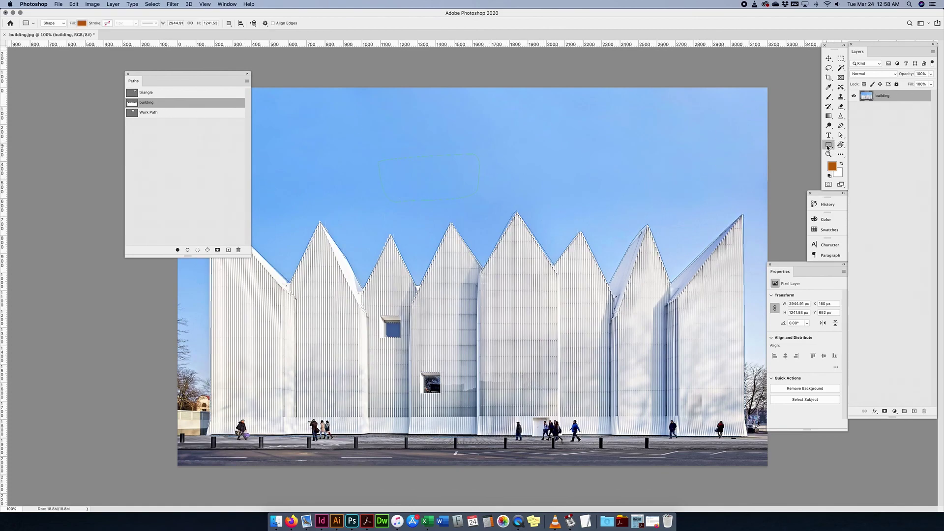
click(873, 180)
click(298, 23)
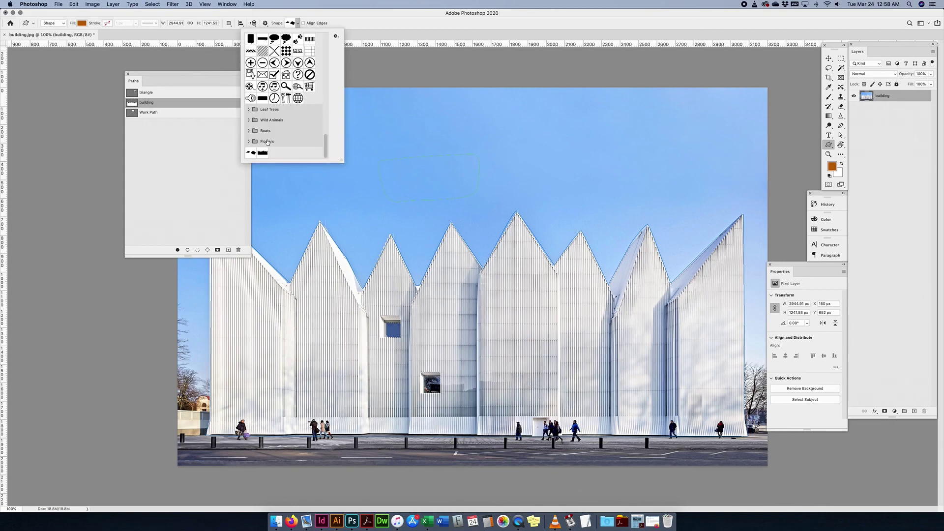
click(262, 153)
drag(409, 136, 564, 278)
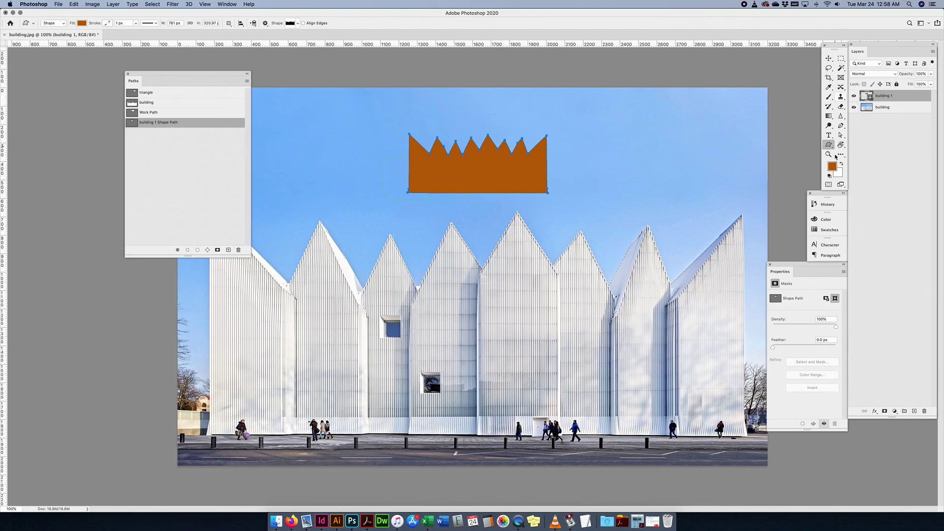
Move the whole orange building shape up and to the right in the sky with Direct Selection, leaving its path deselected
click(840, 135)
drag(547, 138, 586, 116)
click(588, 173)
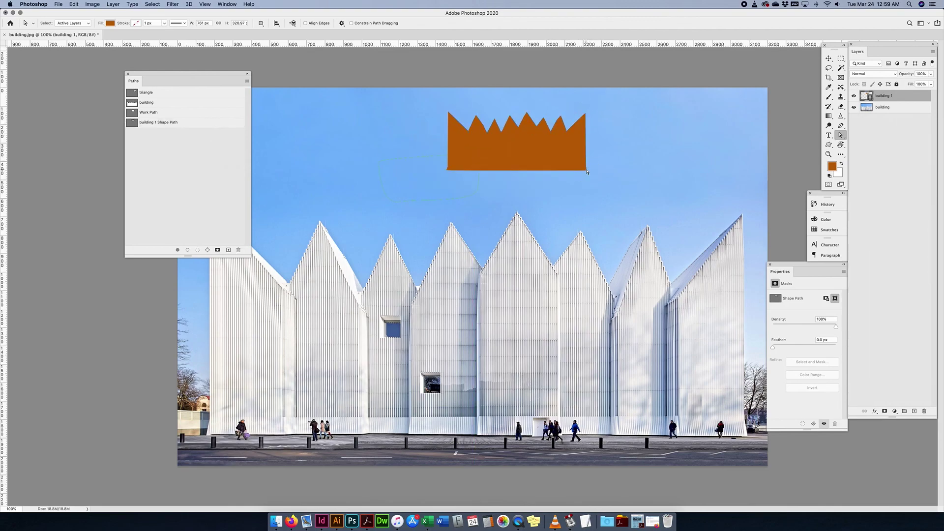
Pull the orange shape's upper-right anchor point outward and bend its lower-right corner into a rounded bulge
click(586, 172)
drag(585, 114, 610, 96)
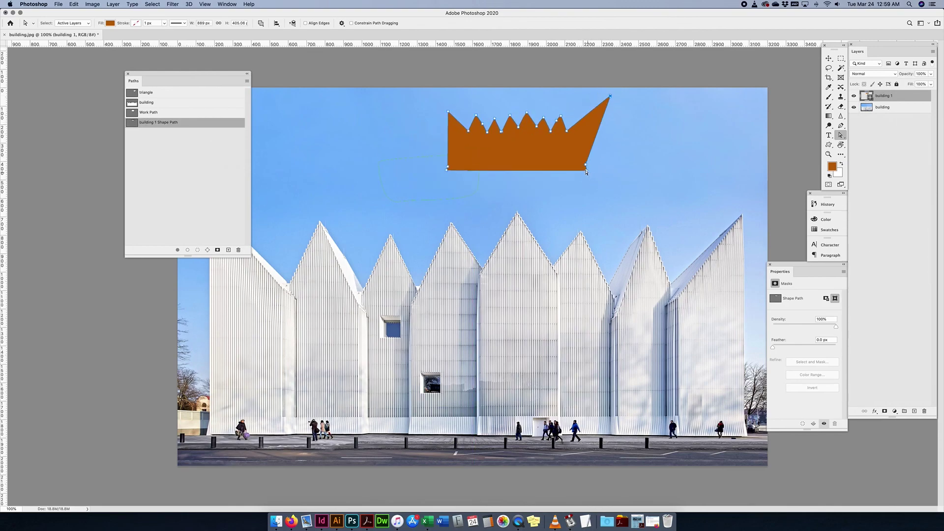
drag(586, 165, 615, 209)
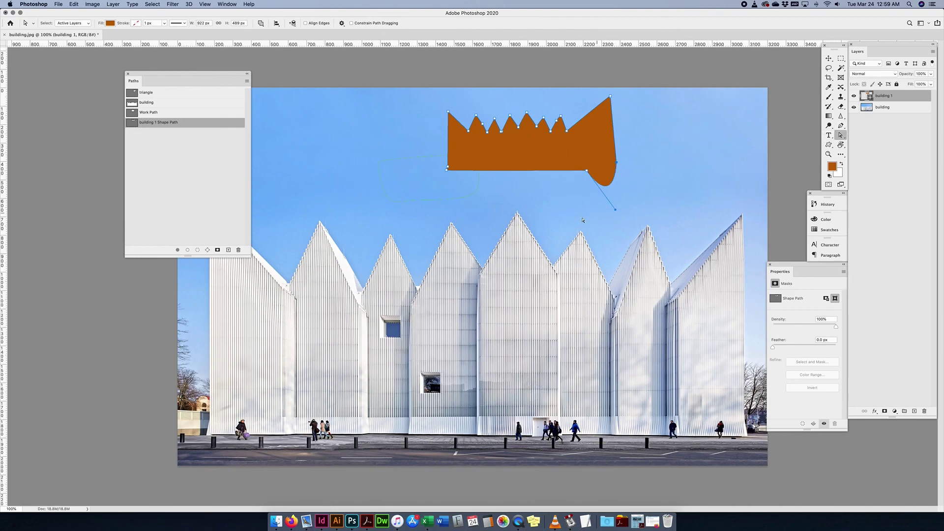
click(138, 23)
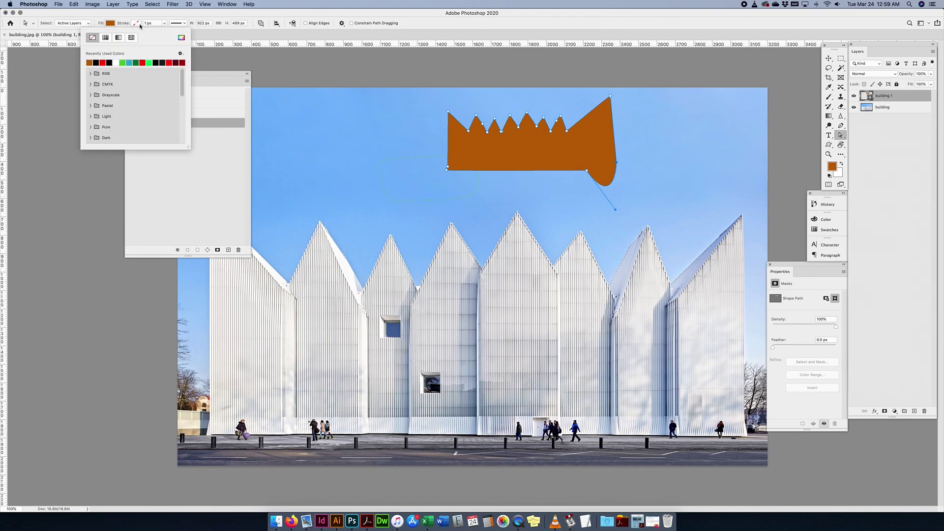
click(506, 34)
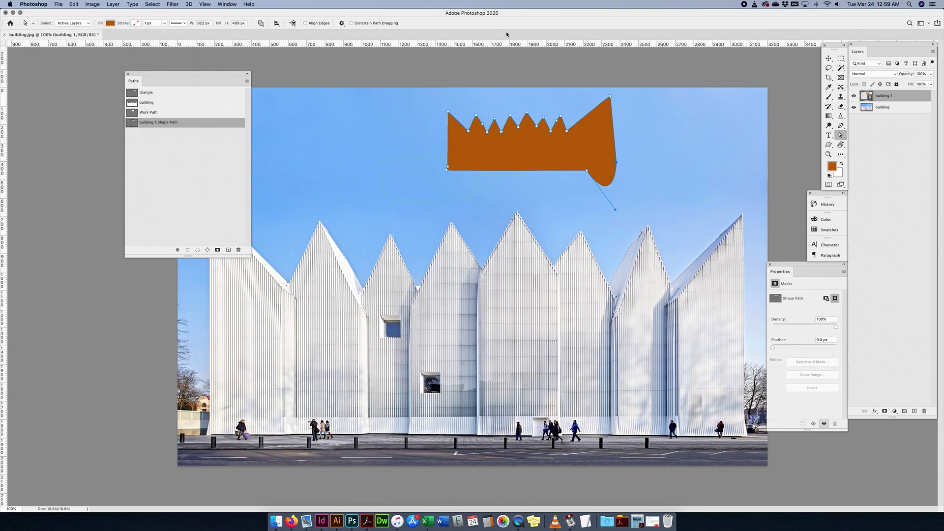